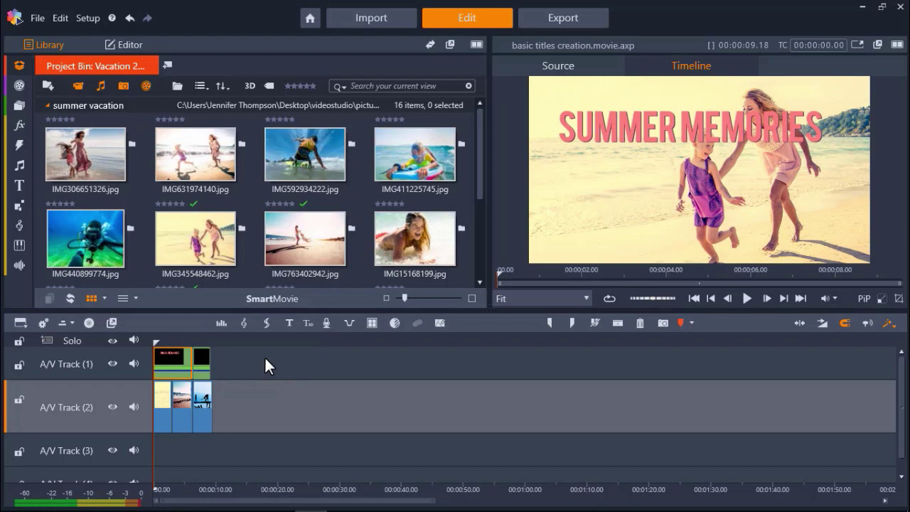
# Open the Summer Memories title for editing and add a second text layer reading "2018"
pyautogui.doubleClick(177, 362)
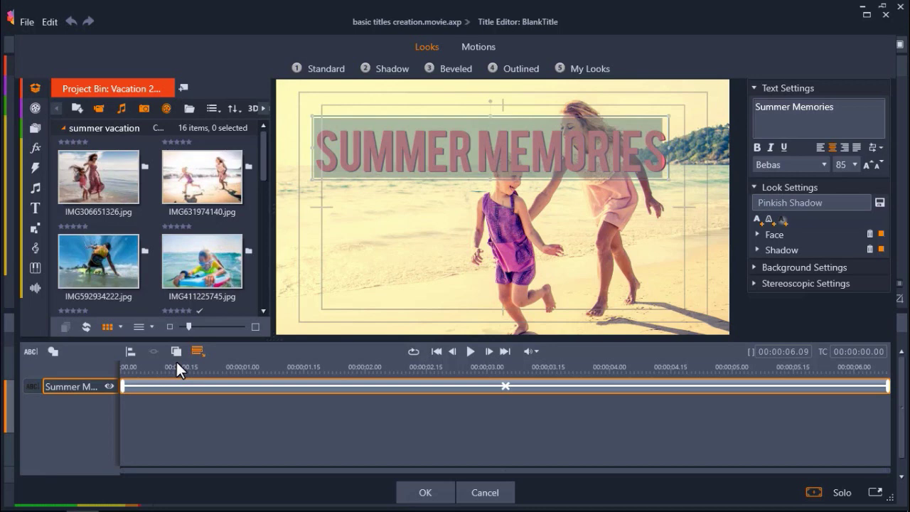
pyautogui.click(65, 369)
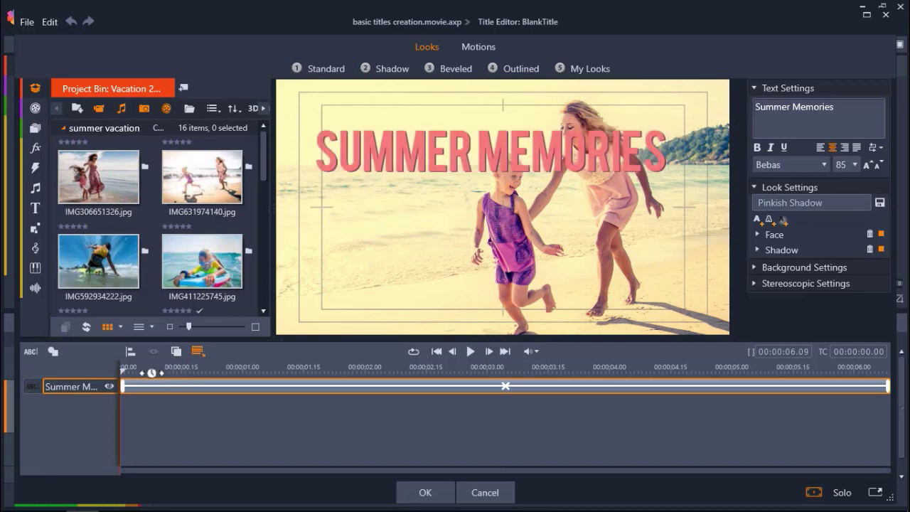
pyautogui.click(31, 356)
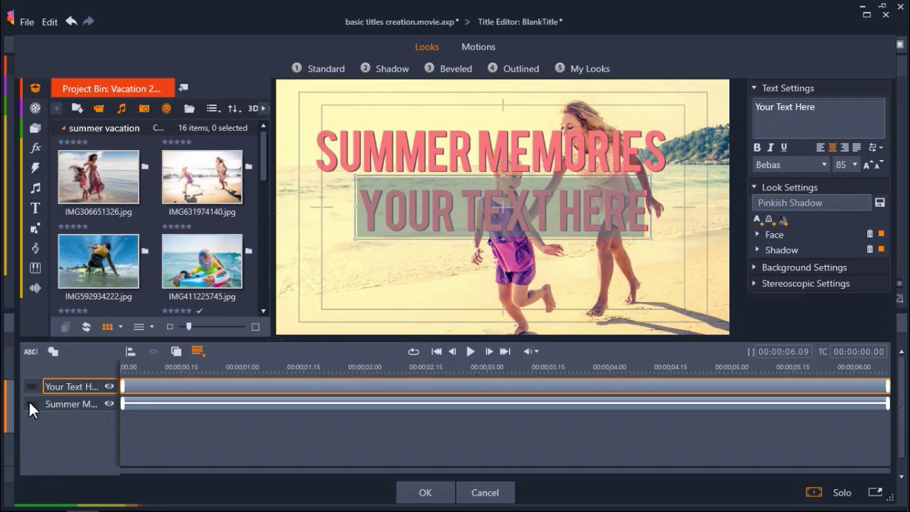
pyautogui.click(48, 402)
pyautogui.click(52, 387)
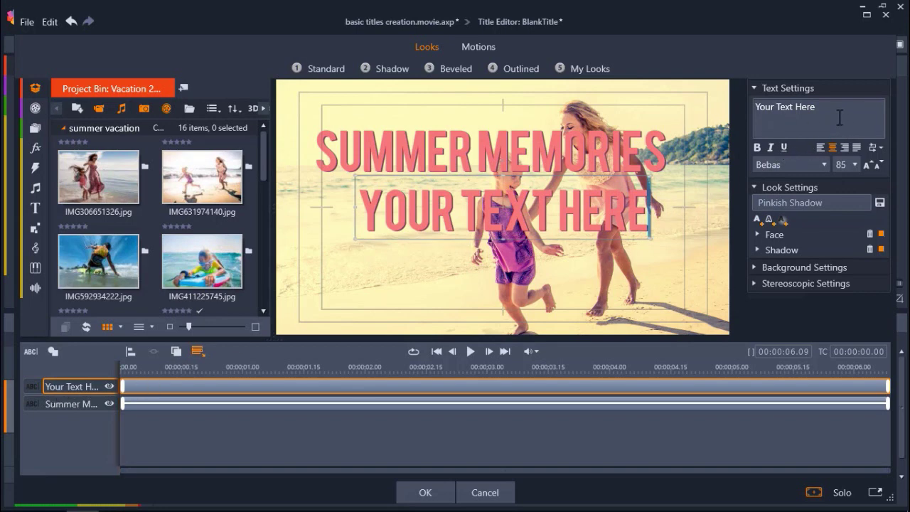
pyautogui.moveTo(839, 118); pyautogui.dragTo(737, 101)
pyautogui.write('2018')
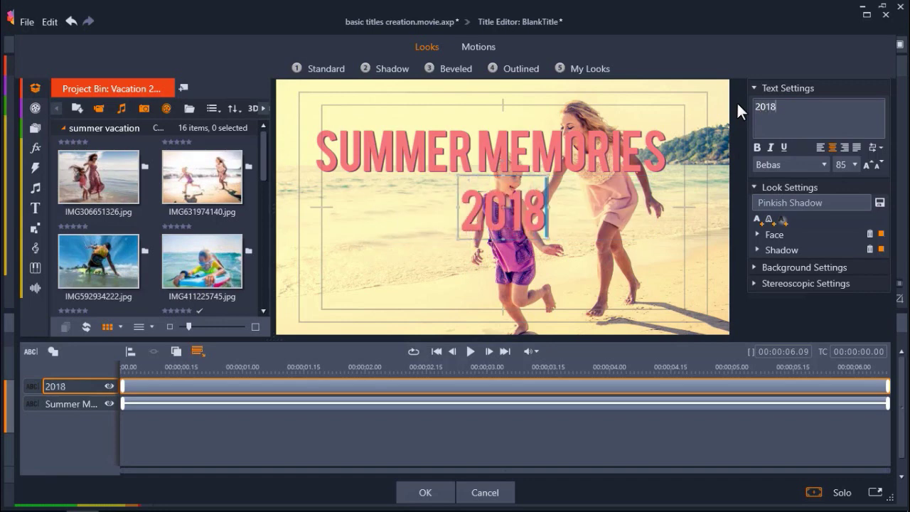
# Set the 2018 text's font to Candy Round BTN and move the text to the lower-right corner of the picture
pyautogui.moveTo(787, 116); pyautogui.dragTo(742, 109)
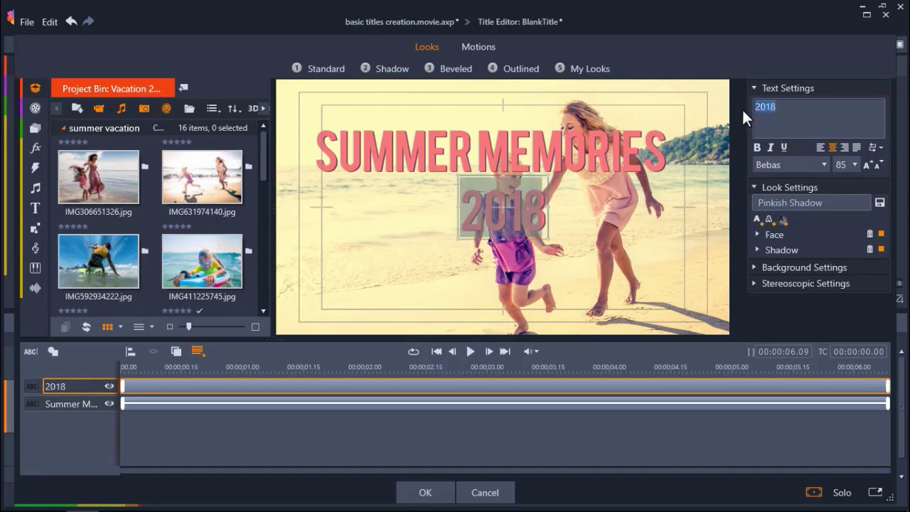
pyautogui.click(790, 162)
pyautogui.scroll(-10, 797, 228)
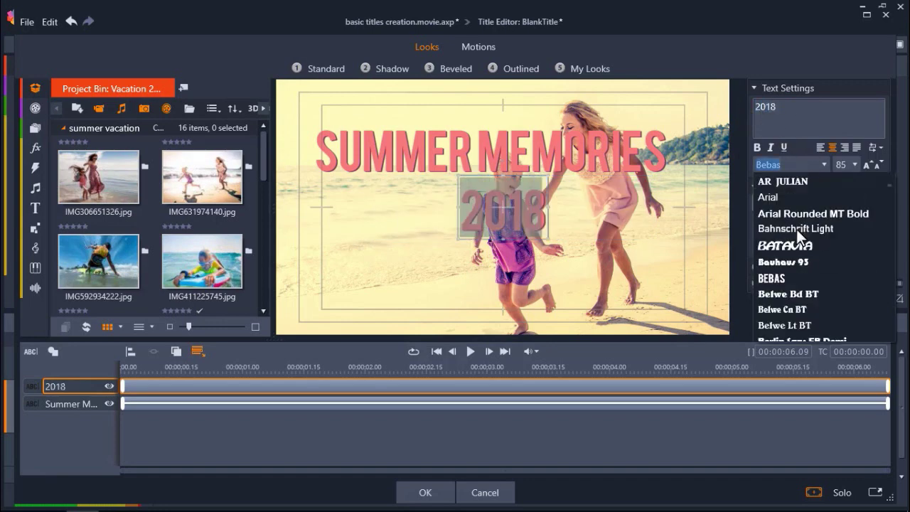
pyautogui.scroll(-2, 796, 227)
pyautogui.scroll(3, 797, 229)
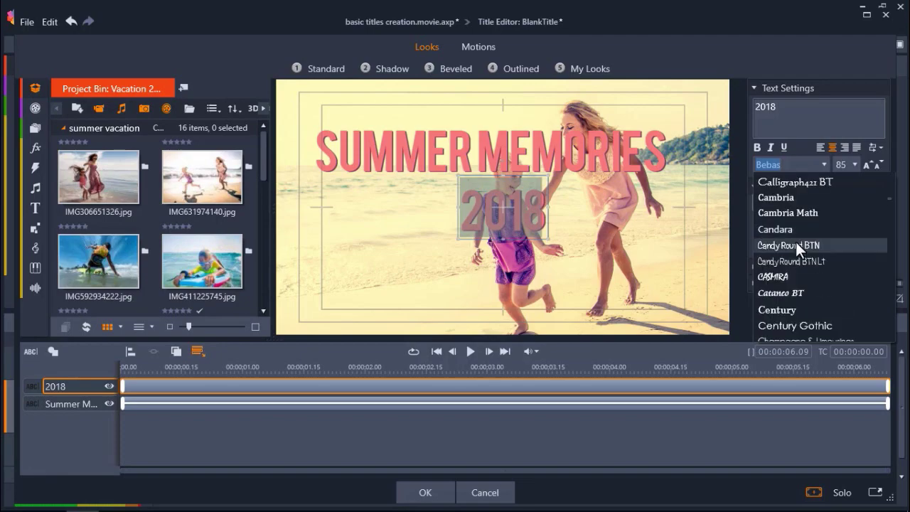
pyautogui.click(796, 242)
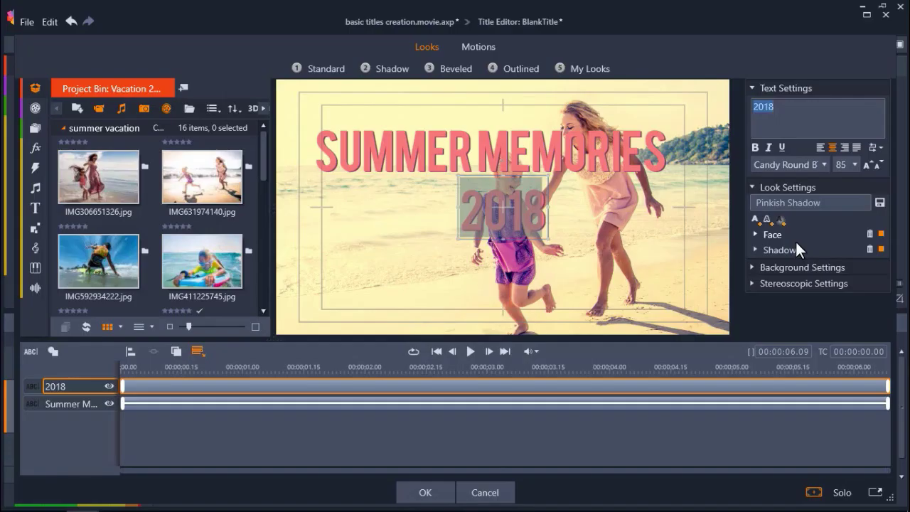
pyautogui.click(524, 180)
pyautogui.moveTo(599, 209); pyautogui.dragTo(672, 256)
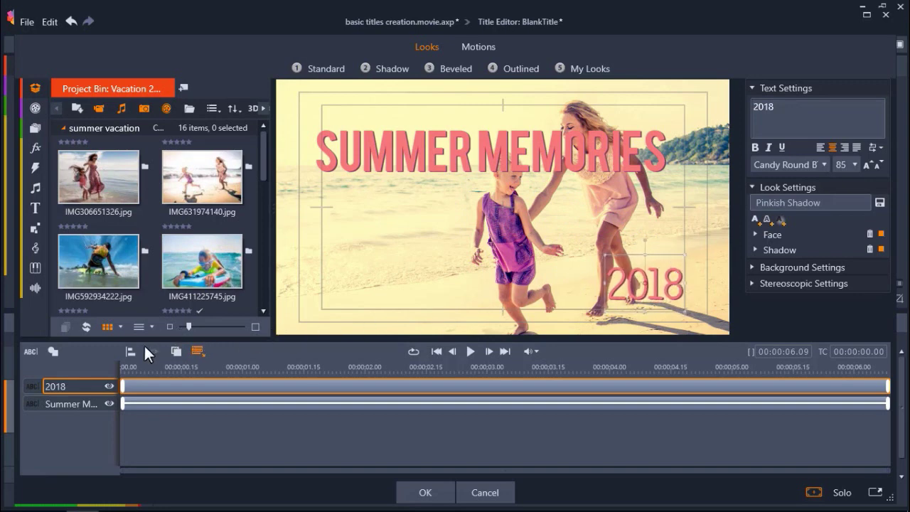
# Add a circle shape to the title and set its face fill to blue, RGB 84, 158, 242
pyautogui.click(53, 352)
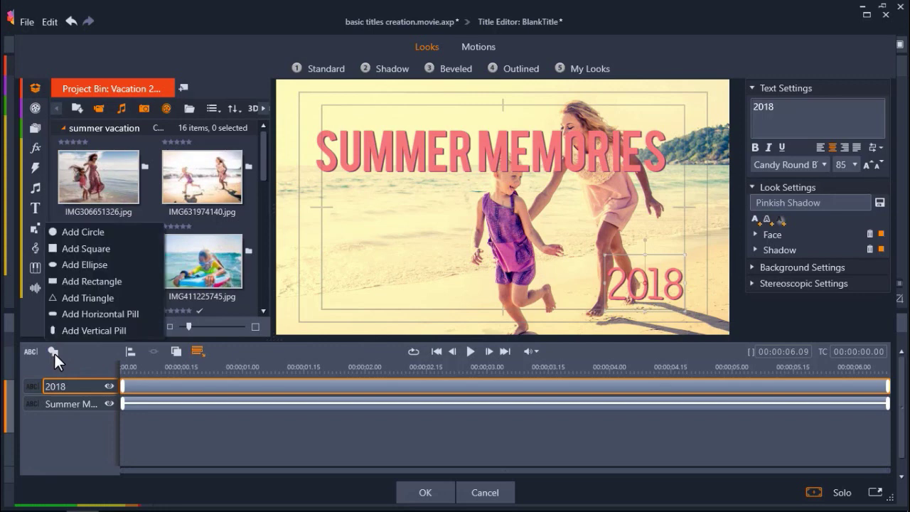
pyautogui.click(107, 230)
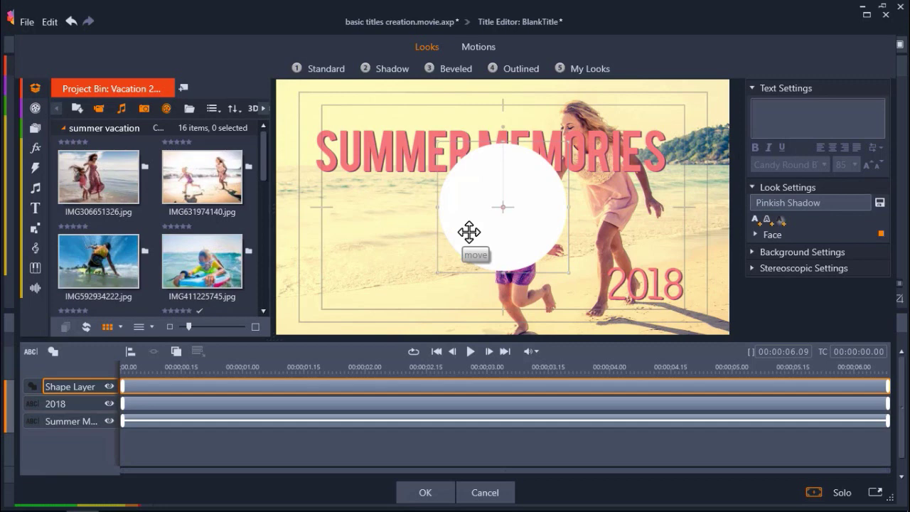
pyautogui.click(755, 235)
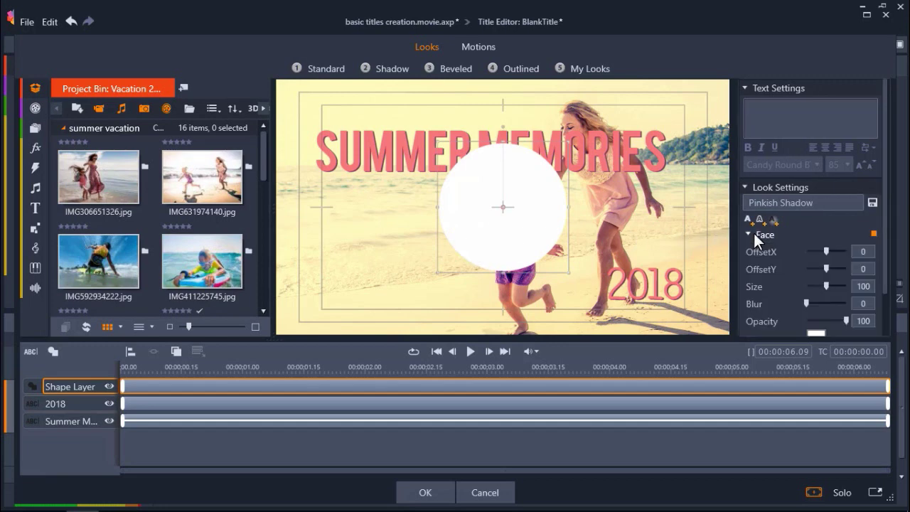
pyautogui.scroll(-1, 887, 291)
pyautogui.scroll(-1, 888, 291)
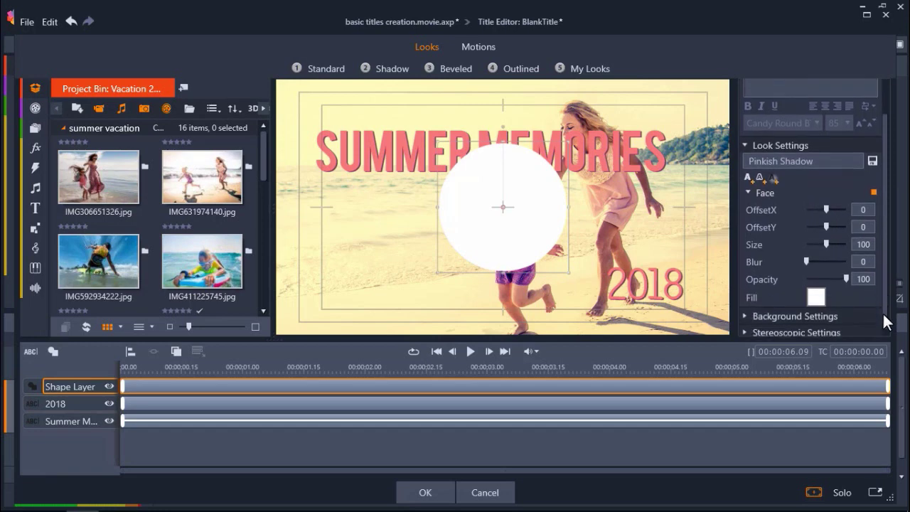
pyautogui.click(818, 294)
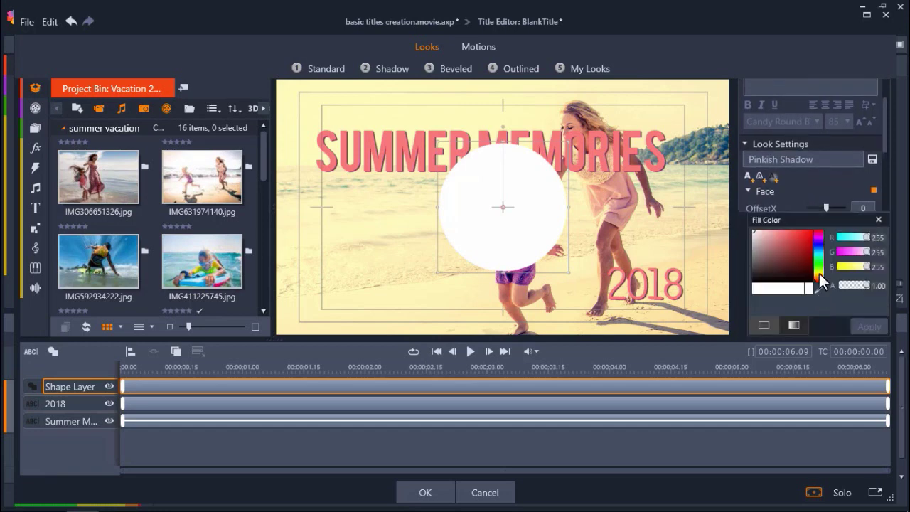
pyautogui.click(818, 251)
pyautogui.moveTo(798, 243); pyautogui.dragTo(792, 233)
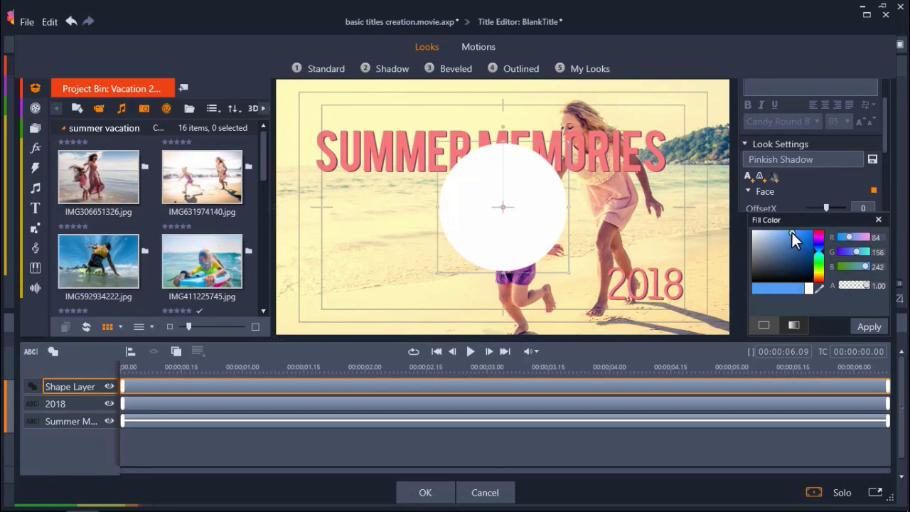
pyautogui.click(863, 324)
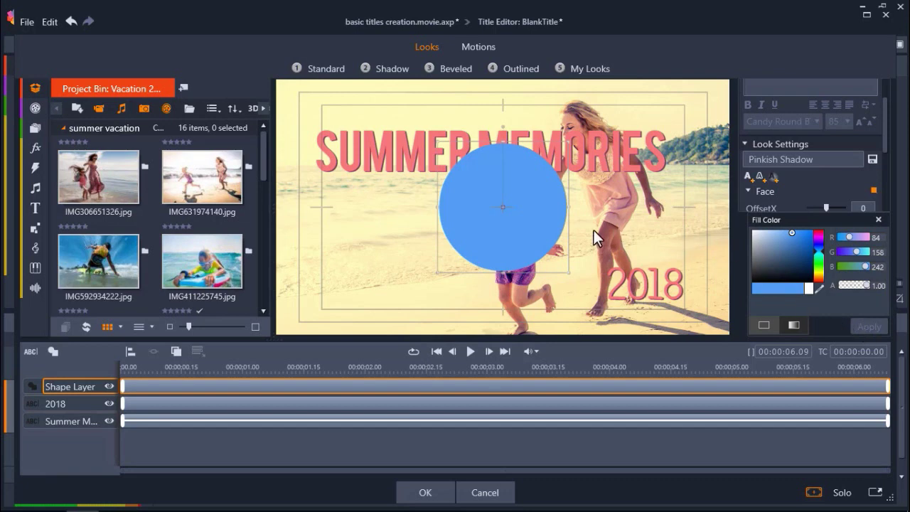
# Move the blue circle over the 2018 text and bring the 2018 layer to the front
pyautogui.click(559, 230)
pyautogui.moveTo(559, 230); pyautogui.dragTo(657, 282)
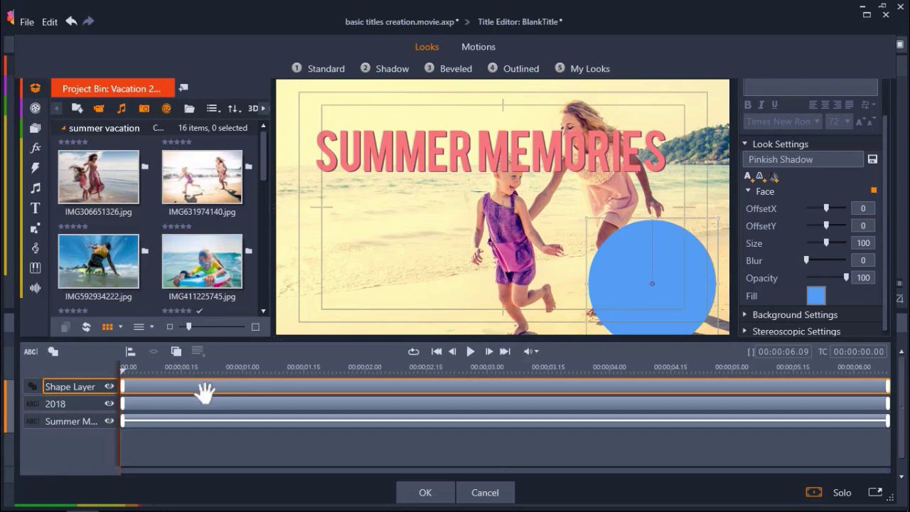
pyautogui.click(90, 403)
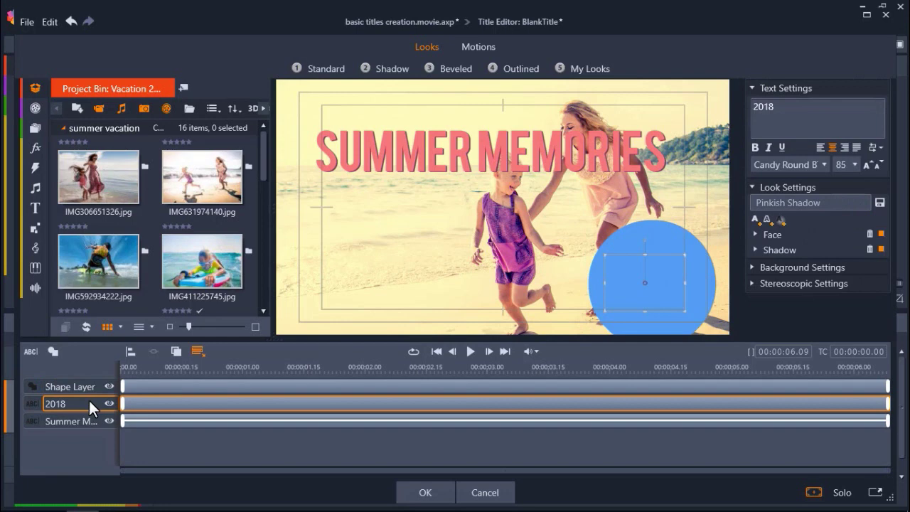
pyautogui.rightClick(88, 398)
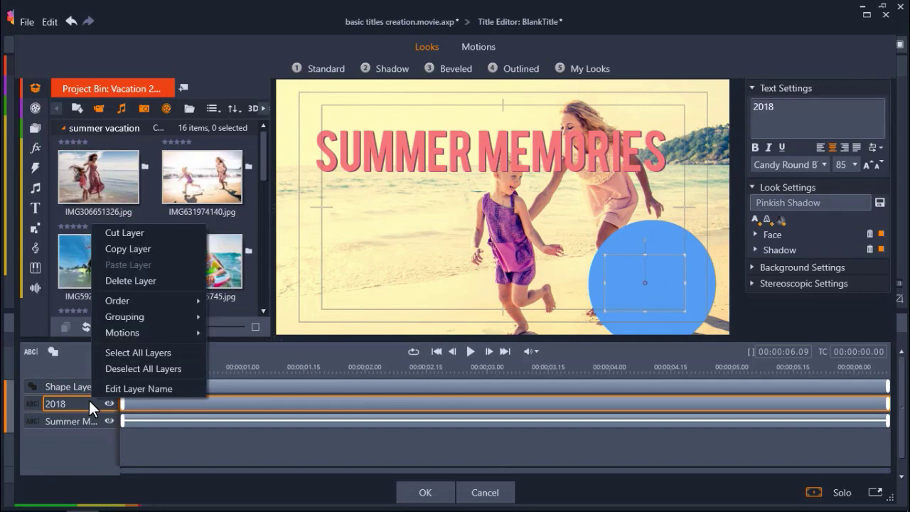
pyautogui.moveTo(117, 298)
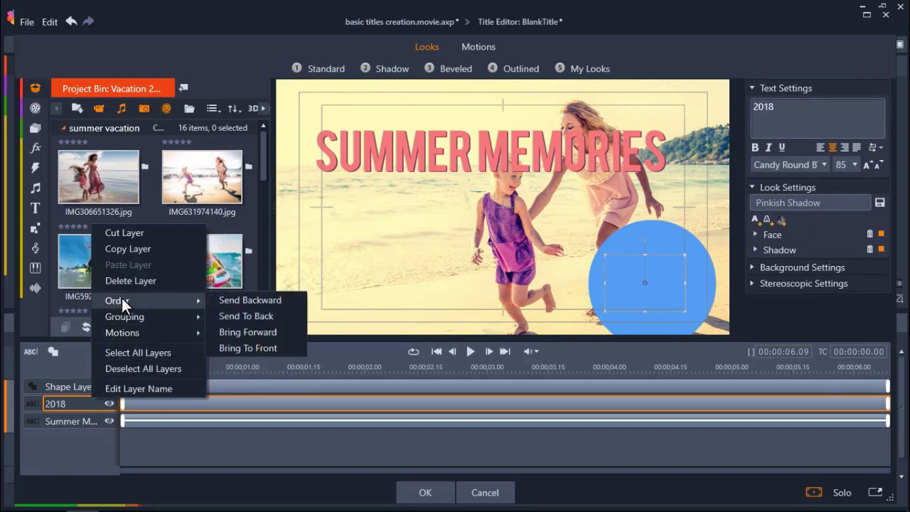
pyautogui.click(240, 348)
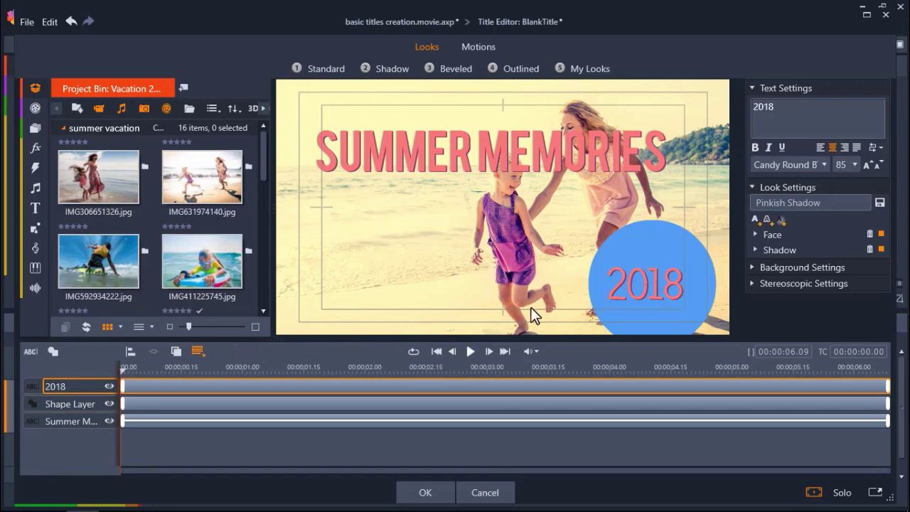
# Shrink the blue circle so that it fits closely around the 2018 text inside the picture
pyautogui.click(615, 243)
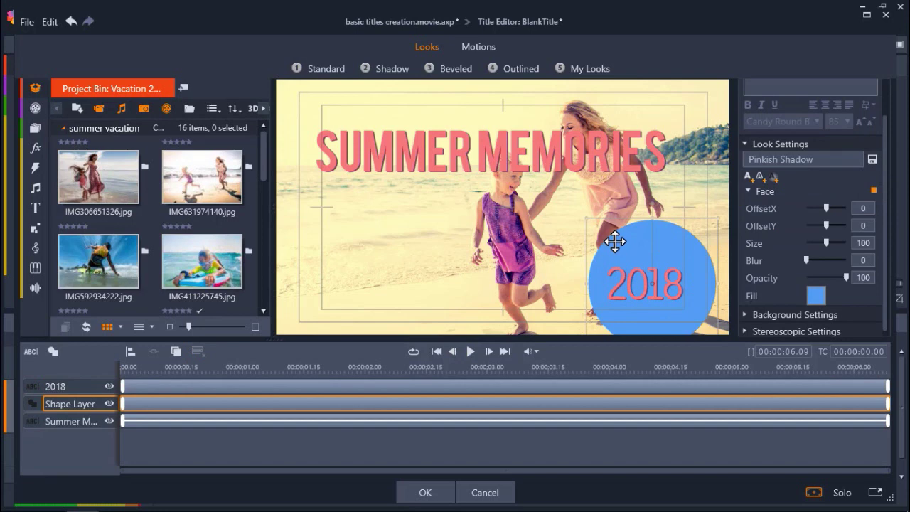
pyautogui.moveTo(585, 219); pyautogui.dragTo(621, 245)
pyautogui.click(556, 251)
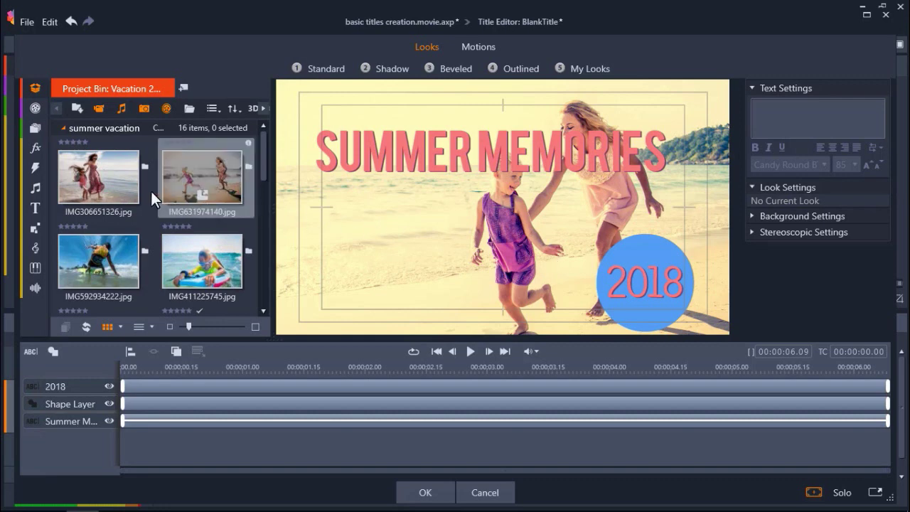
# Add the photo IMG306651326.jpg to the title, scale it down and place it in the picture's lower-left area
pyautogui.click(123, 190)
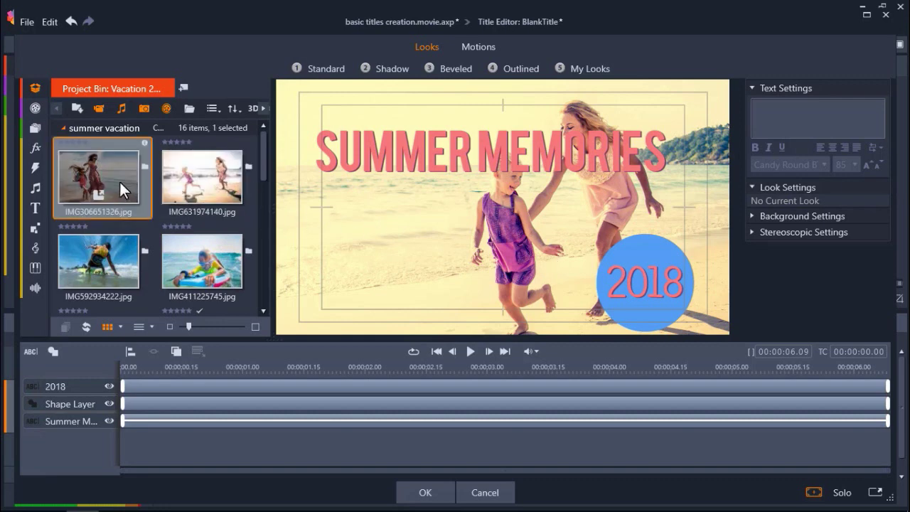
pyautogui.moveTo(118, 179); pyautogui.dragTo(366, 254)
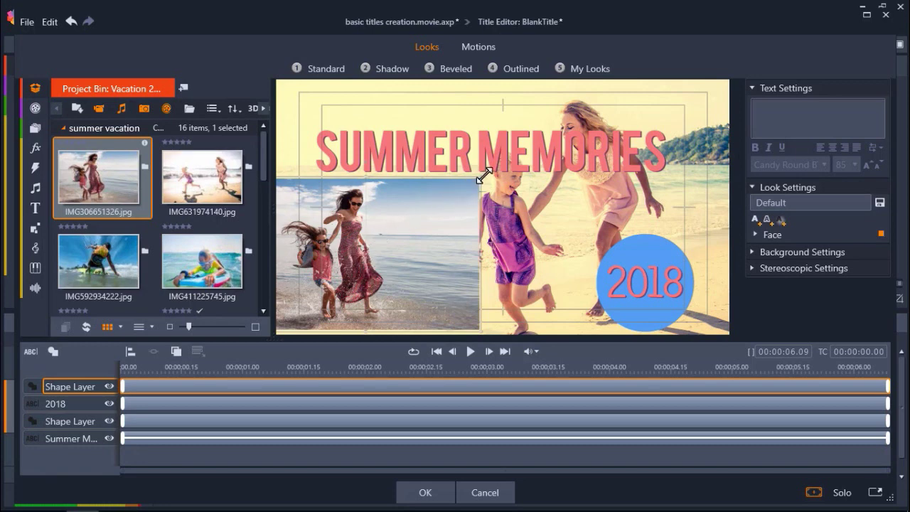
pyautogui.moveTo(482, 178); pyautogui.dragTo(411, 195)
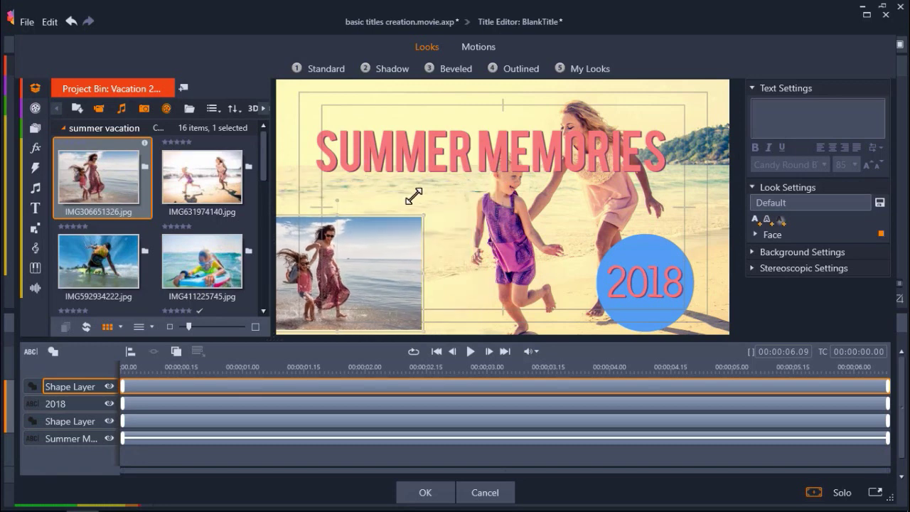
pyautogui.moveTo(341, 272); pyautogui.dragTo(374, 266)
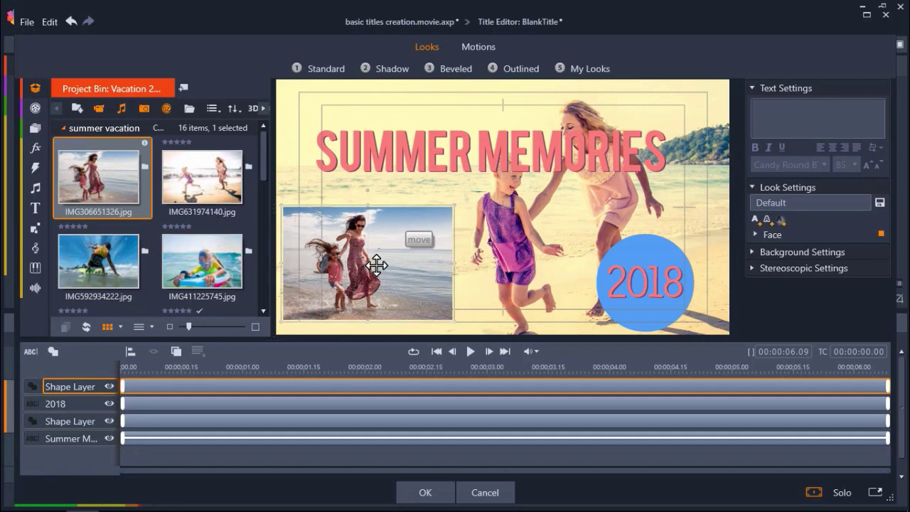
# Add a shadow to the inserted photo and set its fill to red, RGB 220, 81, 86
pyautogui.click(782, 223)
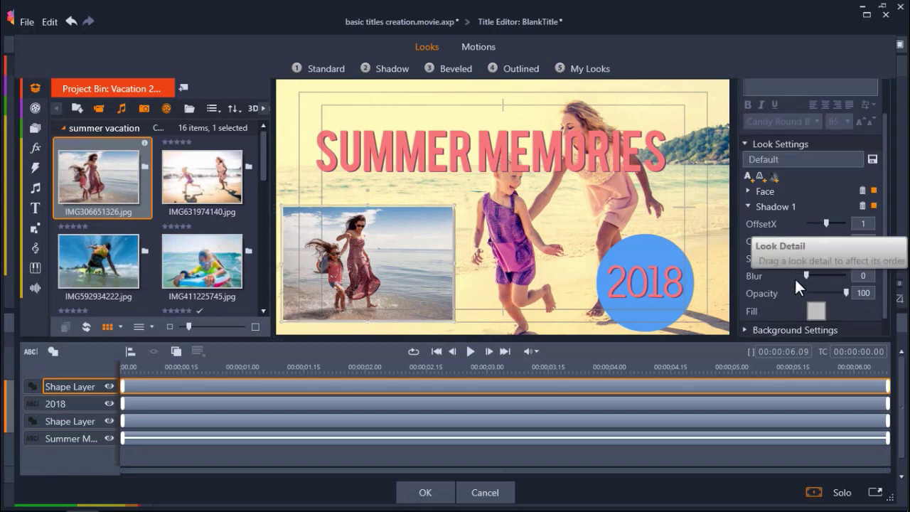
pyautogui.click(814, 311)
pyautogui.moveTo(788, 233); pyautogui.dragTo(791, 238)
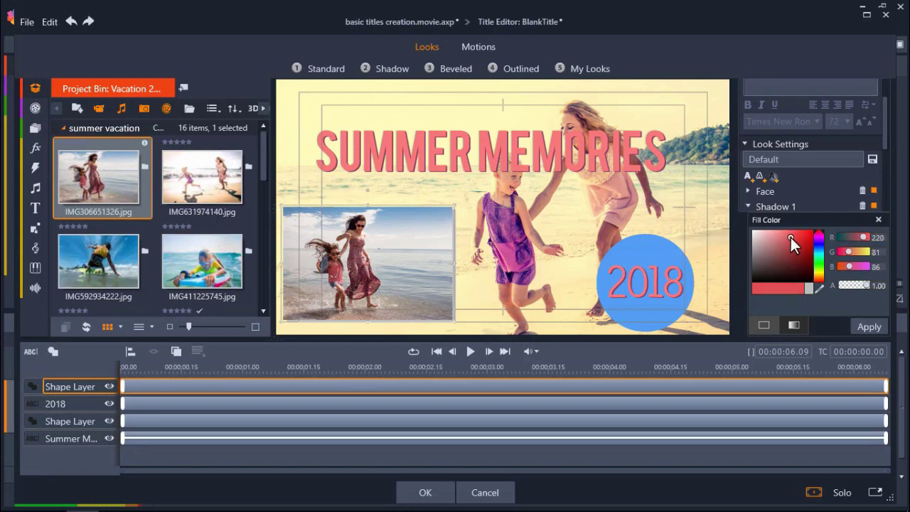
pyautogui.click(863, 325)
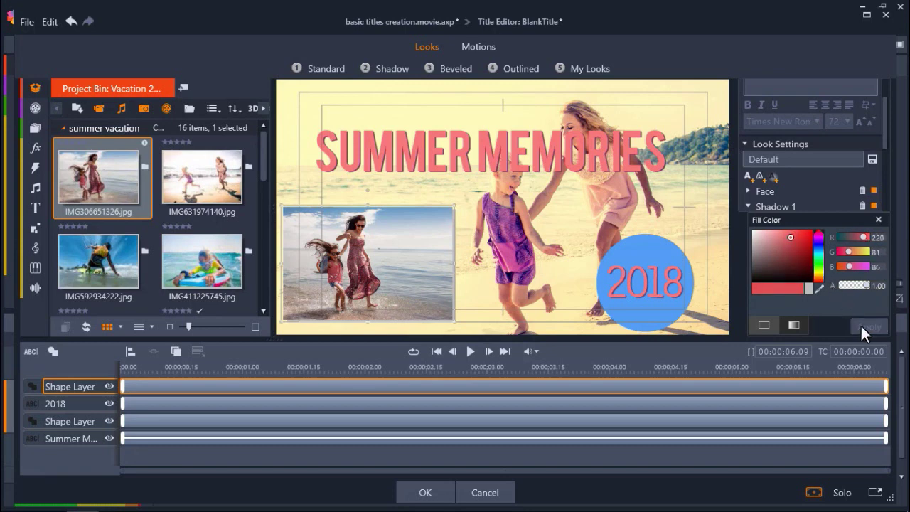
pyautogui.click(879, 220)
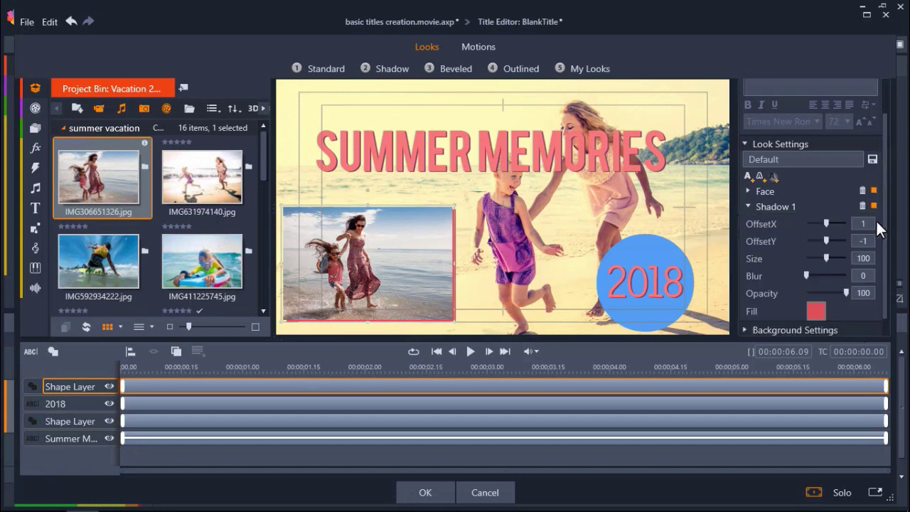
# Offset the photo's shadow by 2.9 in X and -4.8 in Y, and nudge the photo slightly up and right
pyautogui.moveTo(825, 222); pyautogui.dragTo(824, 242)
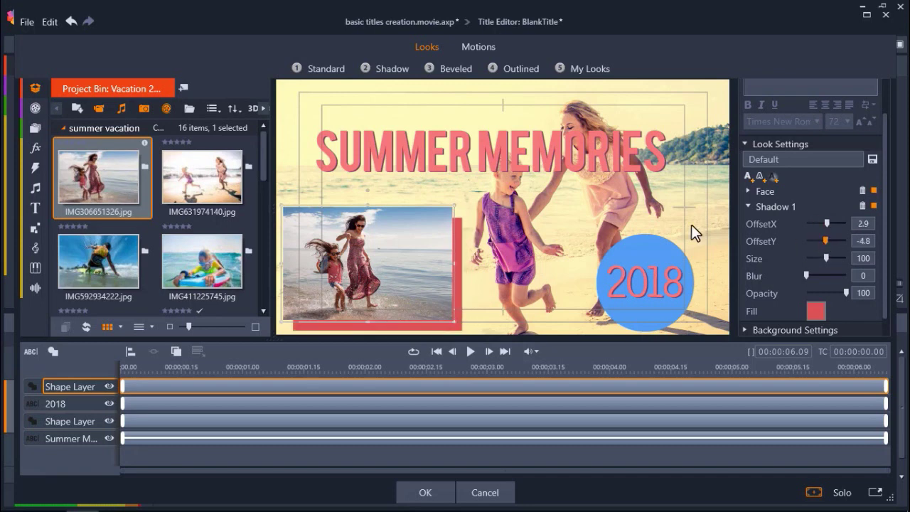
pyautogui.click(467, 201)
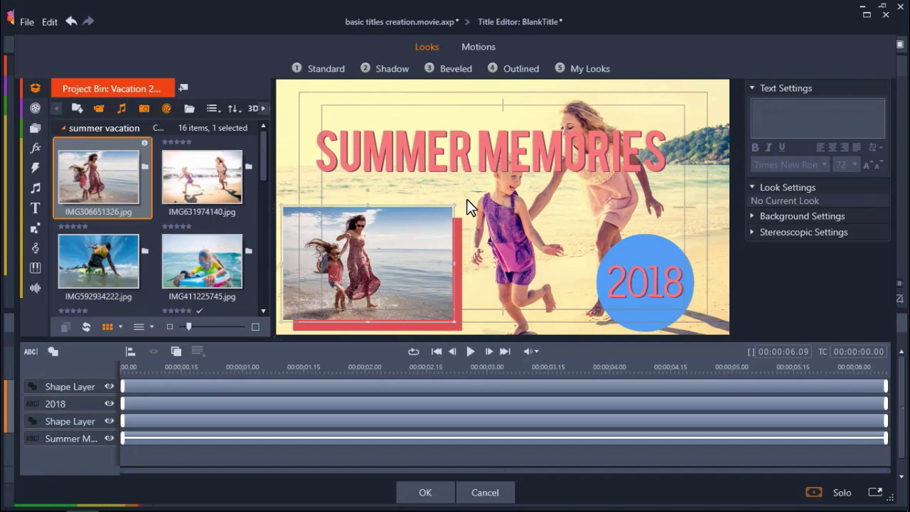
pyautogui.moveTo(433, 225); pyautogui.dragTo(438, 221)
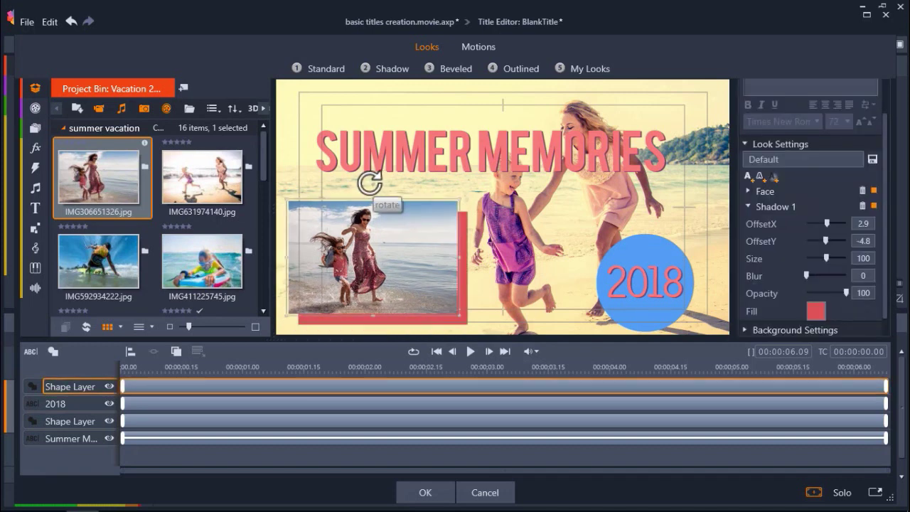
# Rotate the photo slightly counterclockwise, give it the Page From Infinity enter motion and play the title
pyautogui.moveTo(363, 182); pyautogui.dragTo(358, 181)
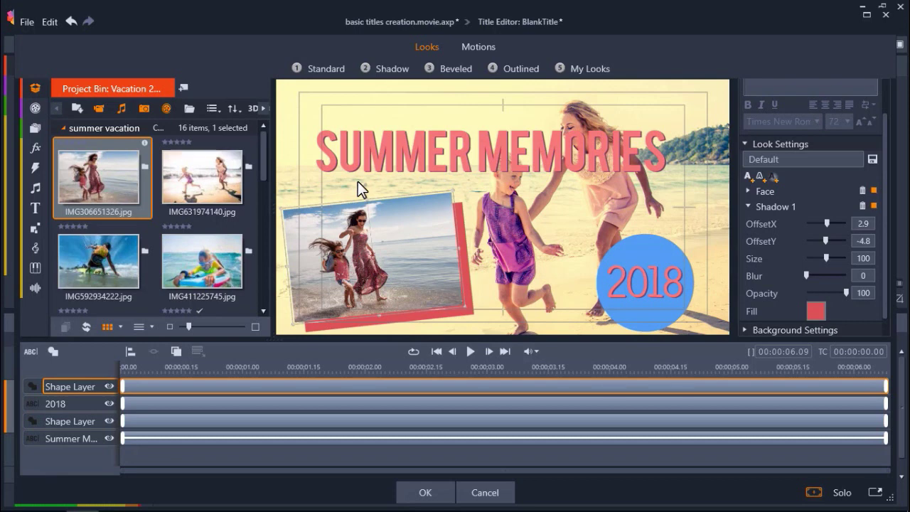
pyautogui.click(488, 48)
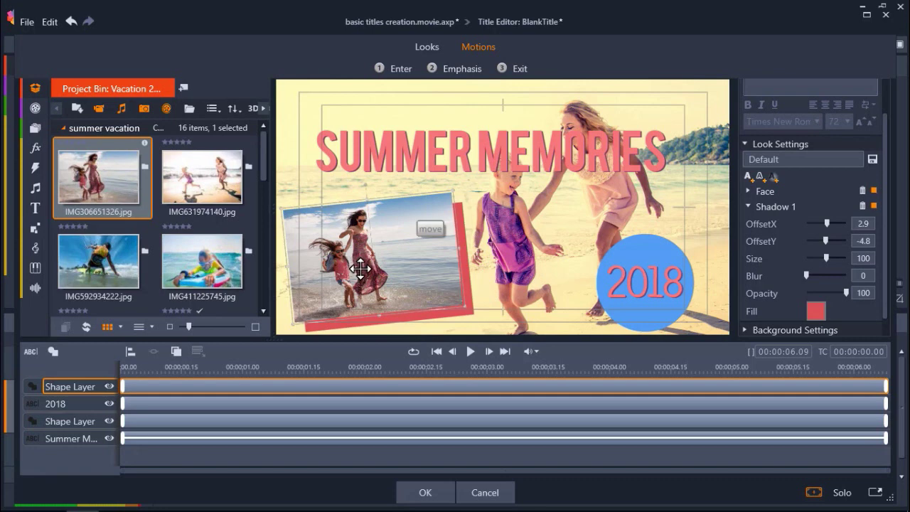
pyautogui.click(388, 69)
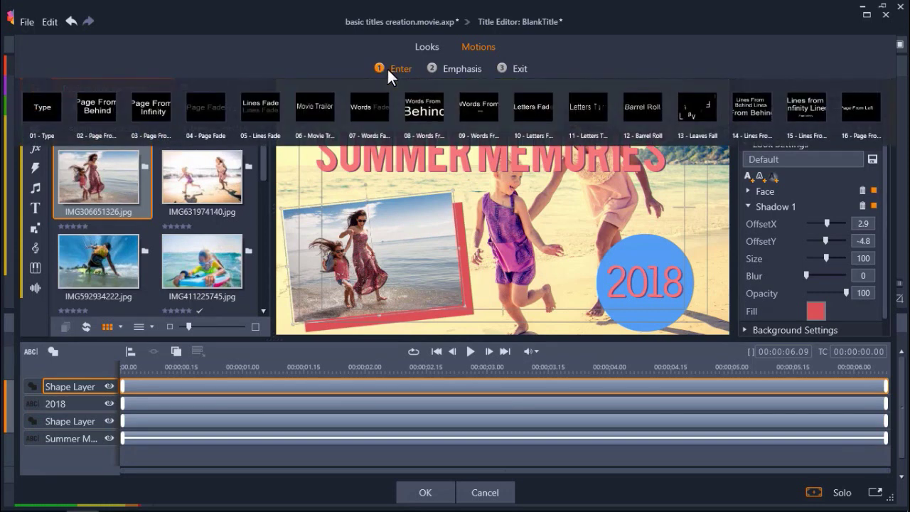
pyautogui.click(163, 99)
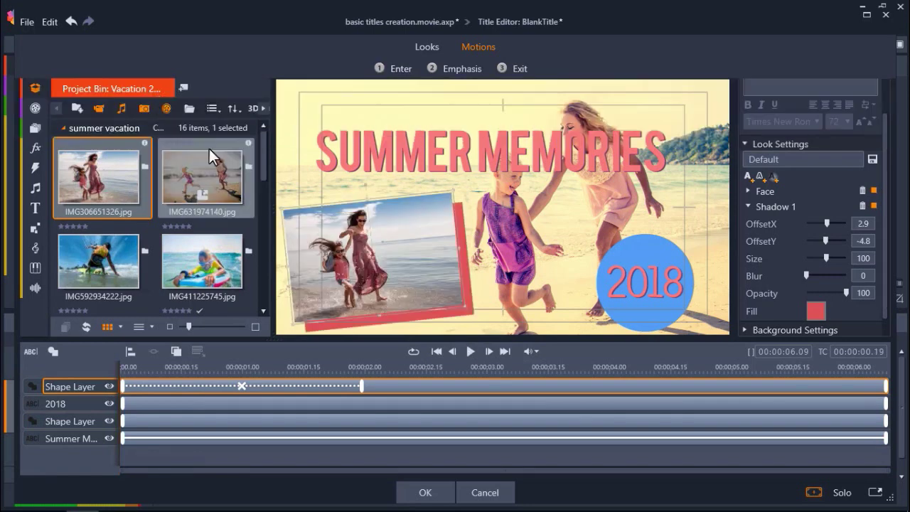
pyautogui.click(468, 351)
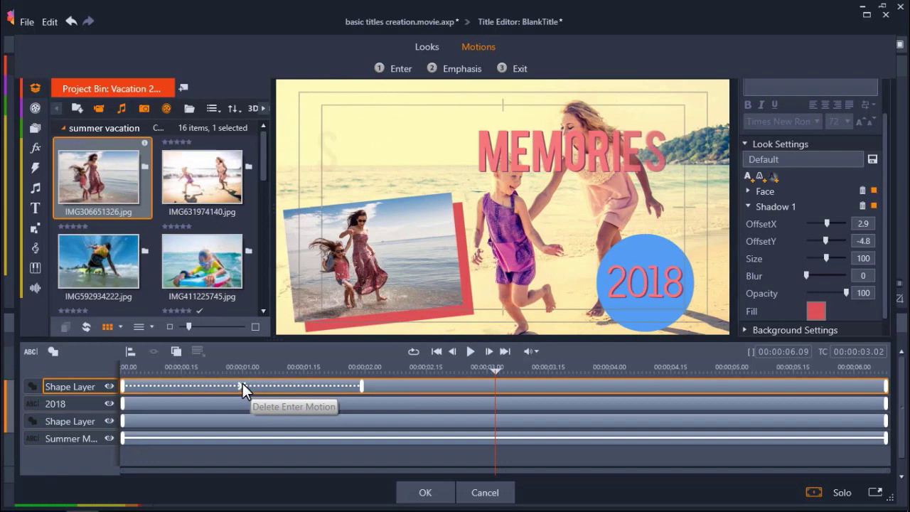
# Shorten the photo layer's enter motion to about one second and preview the animation
pyautogui.moveTo(362, 386); pyautogui.dragTo(403, 387)
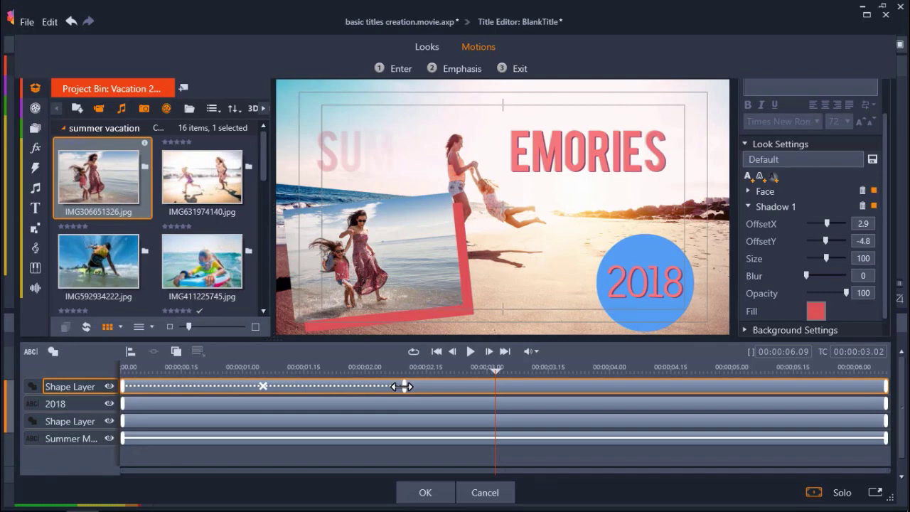
pyautogui.moveTo(403, 386); pyautogui.dragTo(258, 380)
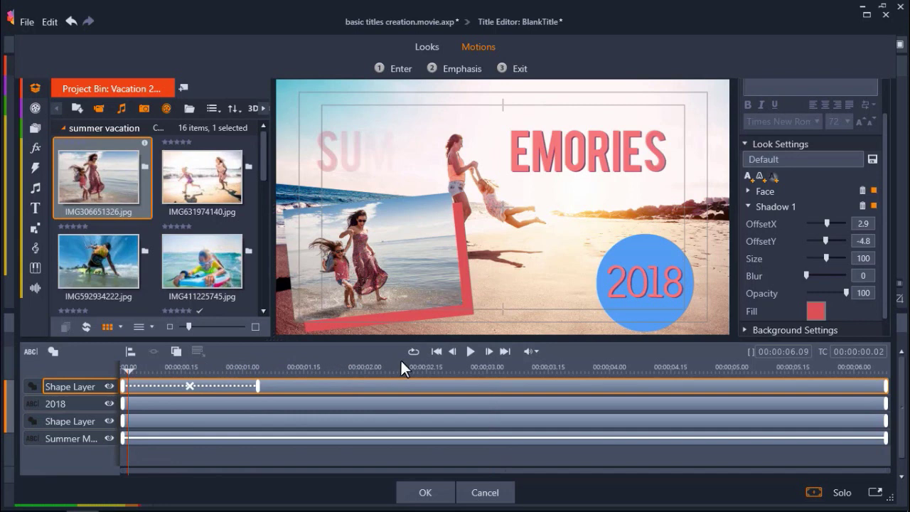
pyautogui.click(467, 351)
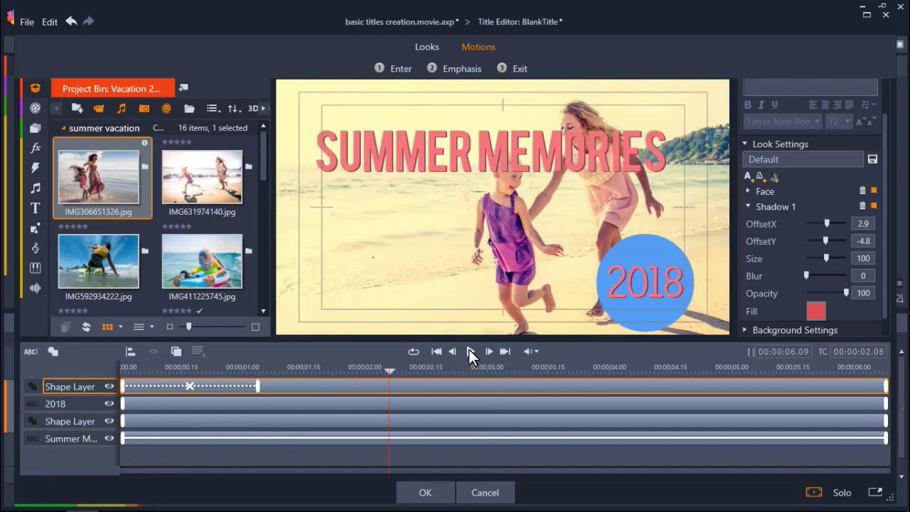
pyautogui.click(470, 353)
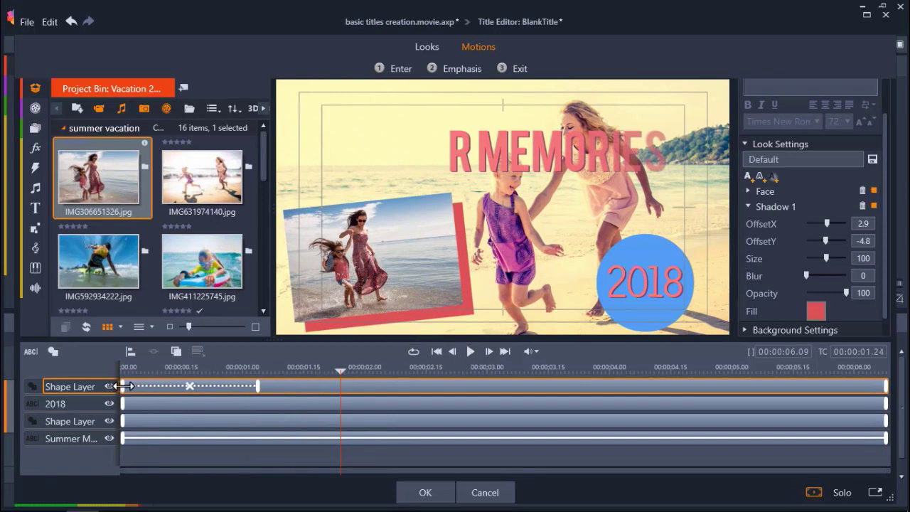
# Delay the start of the photo layer to about 0.8 seconds into the title and preview it
pyautogui.moveTo(124, 386); pyautogui.dragTo(218, 386)
pyautogui.moveTo(332, 372); pyautogui.dragTo(123, 371)
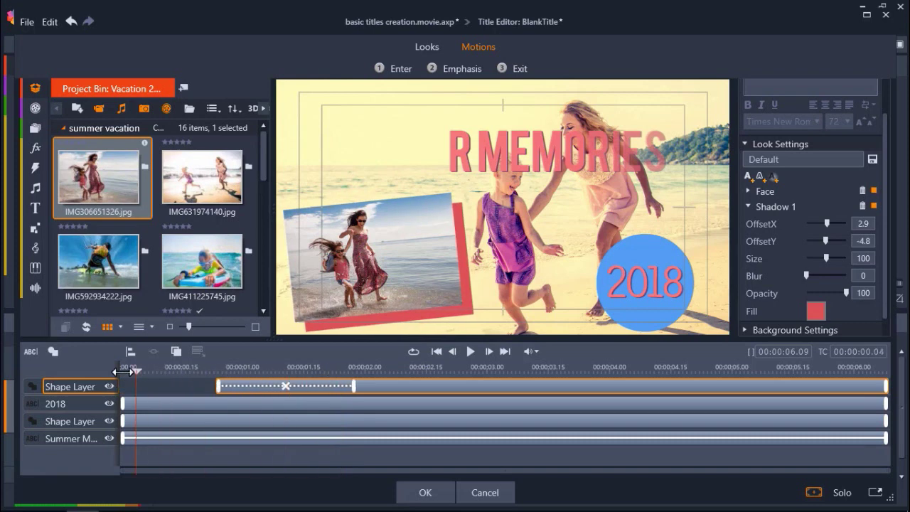
pyautogui.click(469, 351)
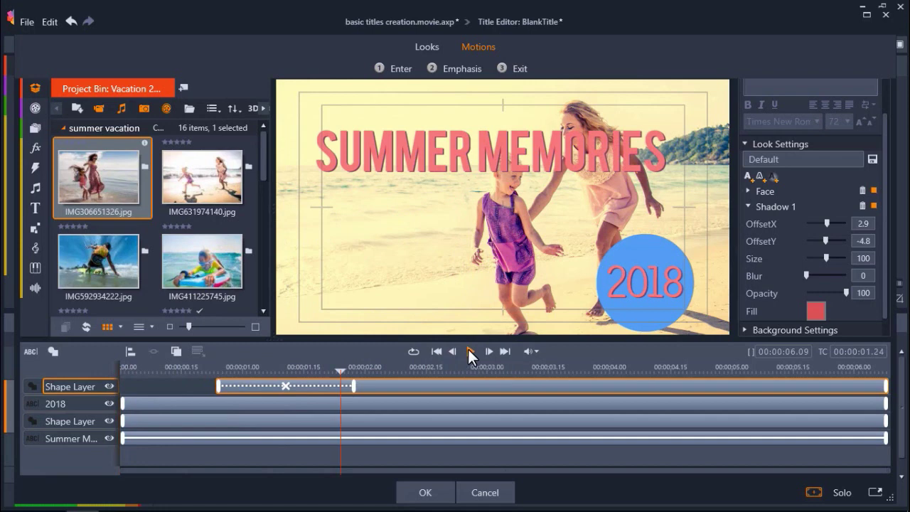
pyautogui.click(468, 351)
pyautogui.click(470, 352)
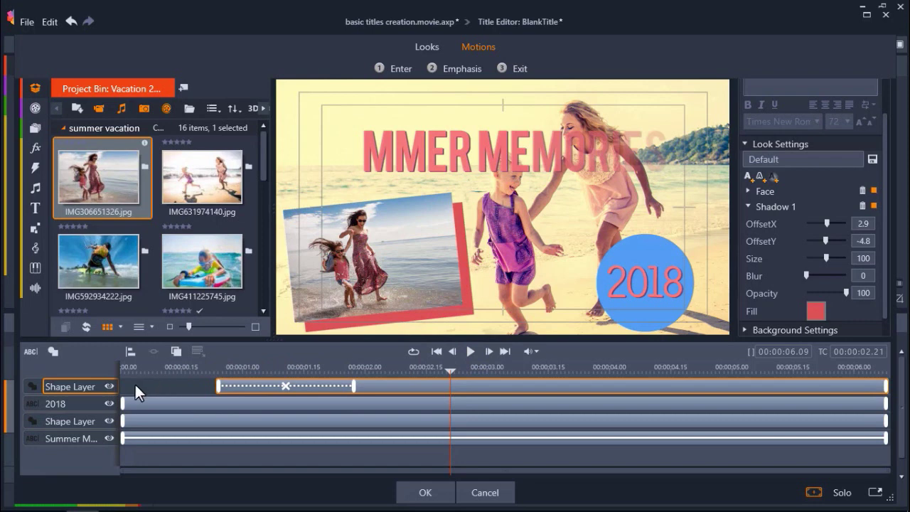
# Apply the Barrel Roll enter motion to the 2018 text layer and the blue circle's shape layer together
pyautogui.click(90, 403)
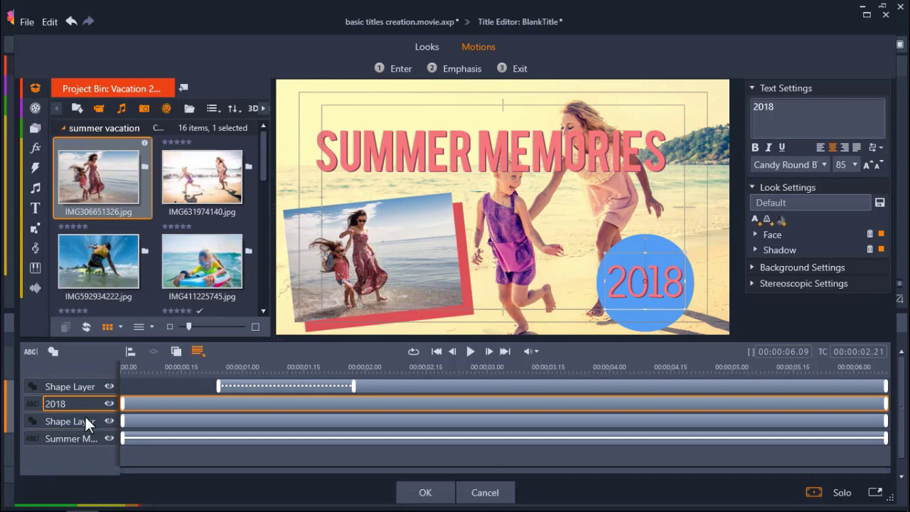
pyautogui.keyDown('ctrl'); pyautogui.click(83, 421); pyautogui.keyUp('ctrl')
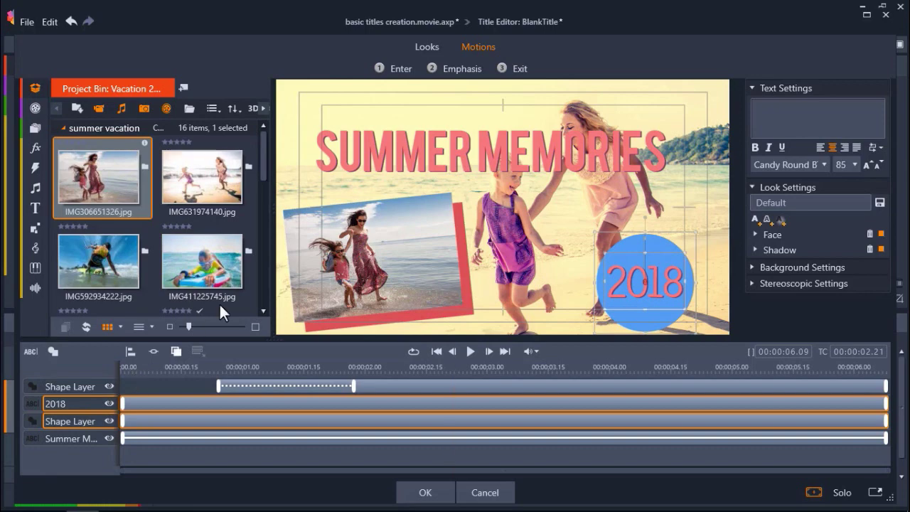
pyautogui.click(401, 68)
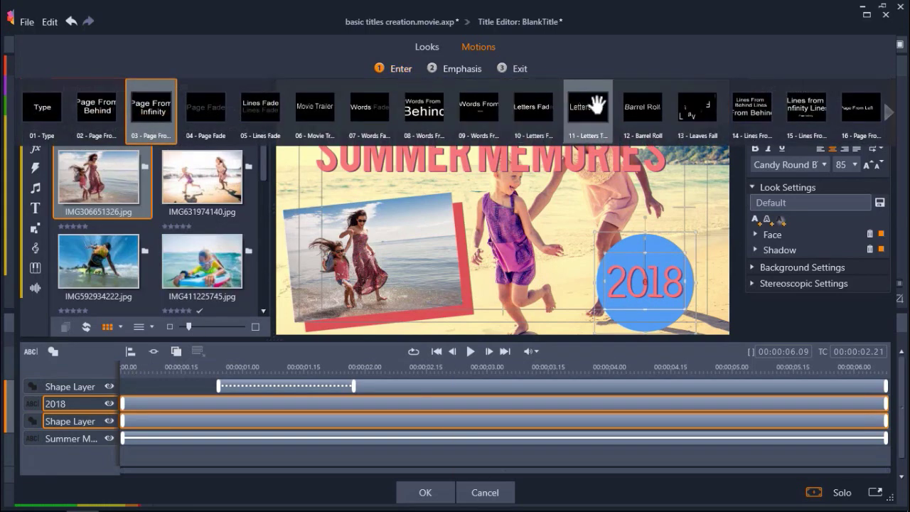
pyautogui.click(633, 110)
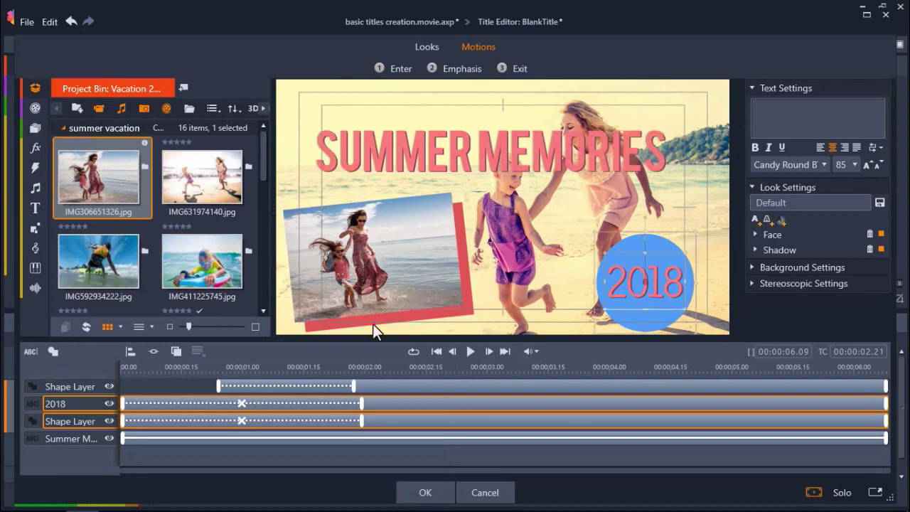
# Play the animated title from its beginning and accept the title edits to return to the project timeline
pyautogui.click(123, 370)
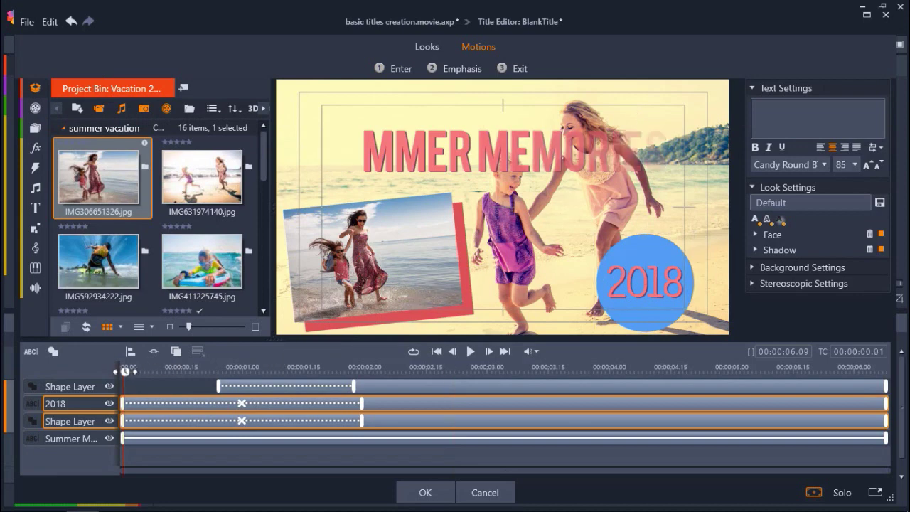
pyautogui.moveTo(124, 370); pyautogui.dragTo(120, 370)
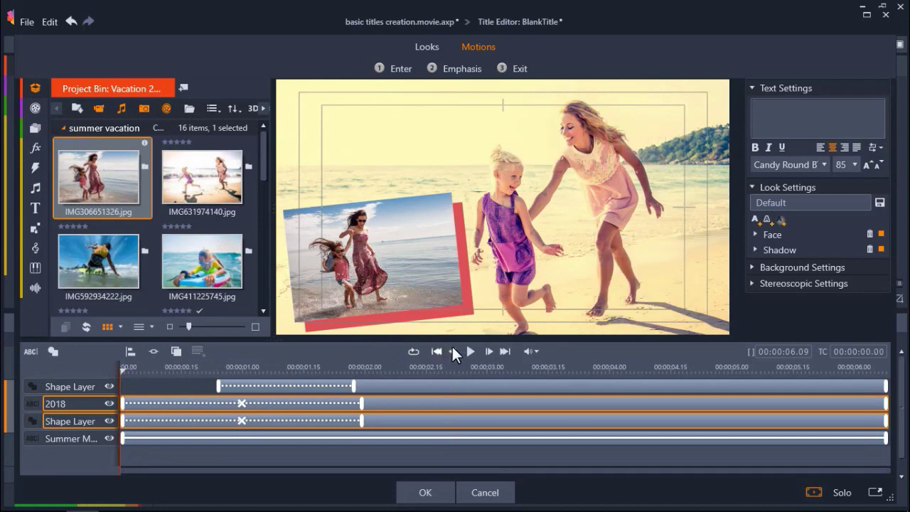
pyautogui.click(472, 352)
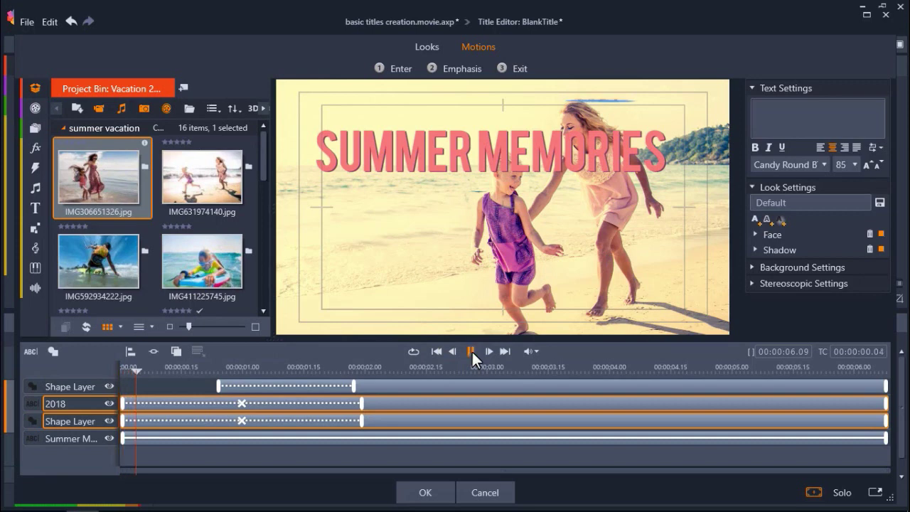
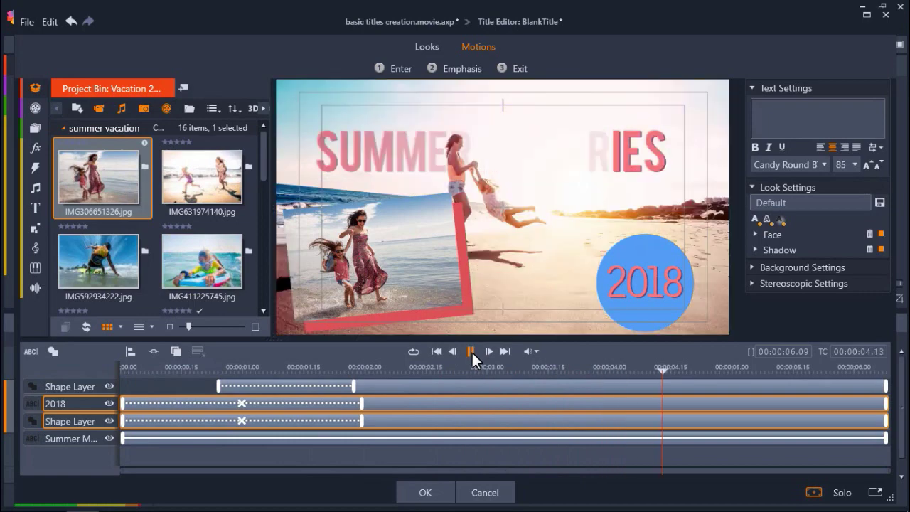
pyautogui.click(437, 491)
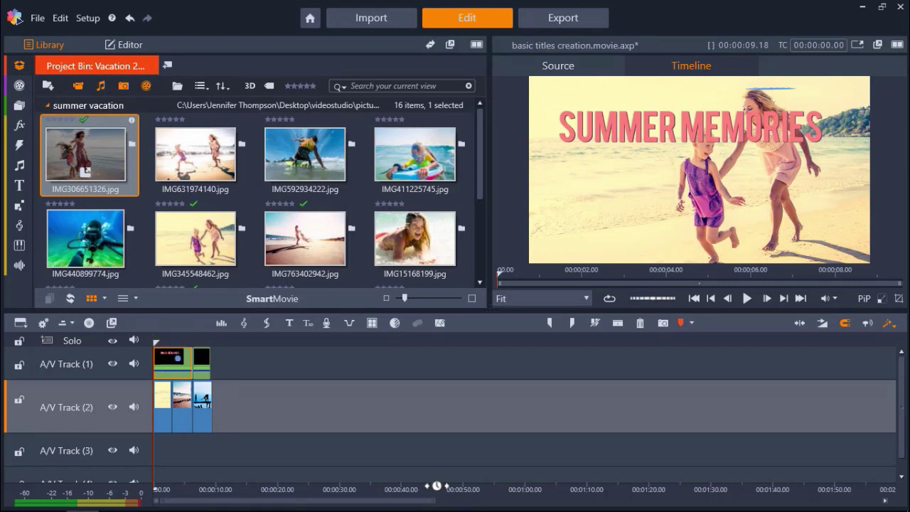
# Add the Turbulent Edges effect from the 2D-3D effects to the second title clip on A/V Track (1)
pyautogui.click(20, 126)
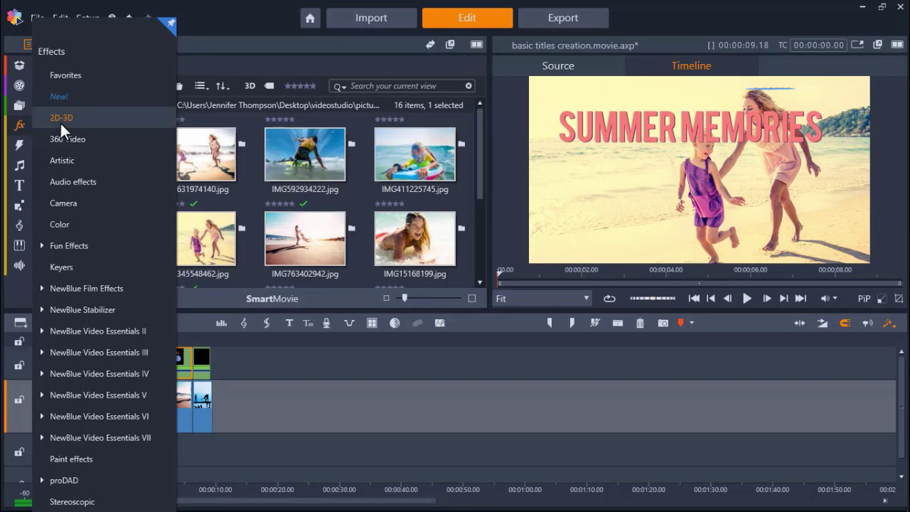
pyautogui.click(60, 119)
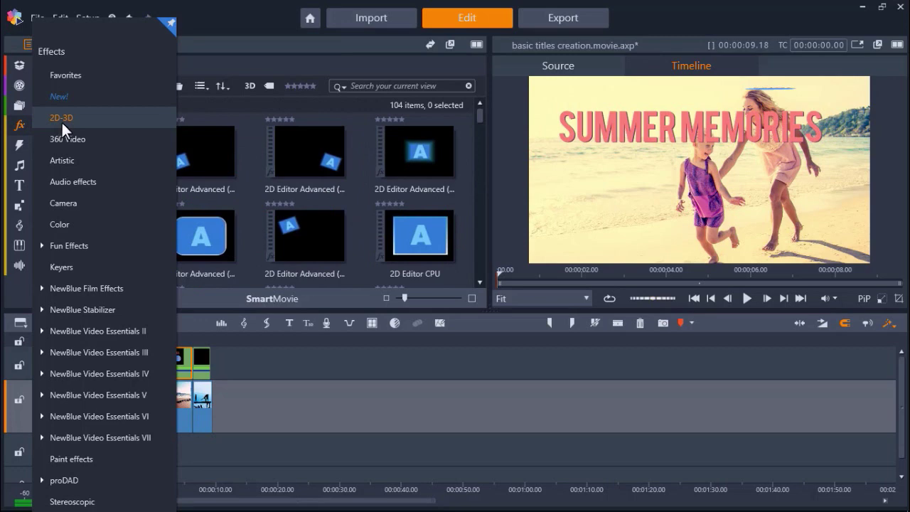
pyautogui.moveTo(480, 111); pyautogui.dragTo(467, 241)
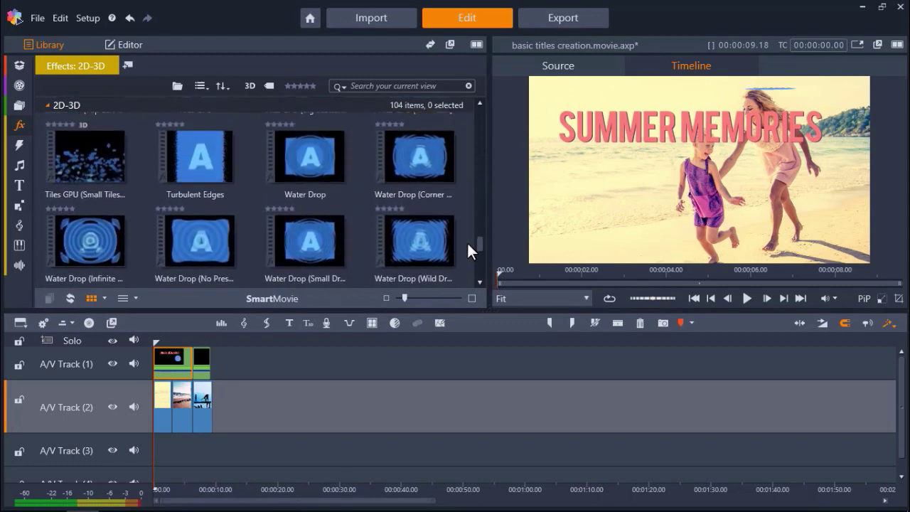
pyautogui.click(213, 155)
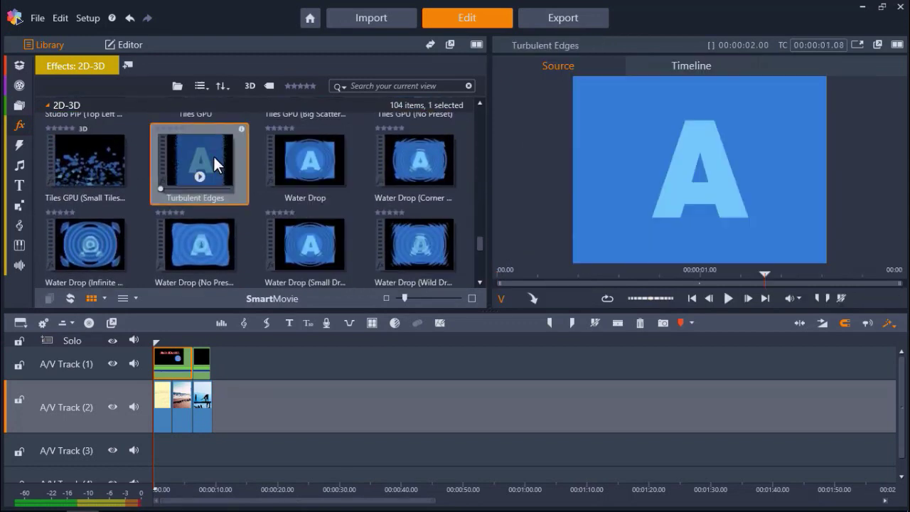
pyautogui.moveTo(214, 155)
pyautogui.mouseDown()
pyautogui.moveTo(220, 195)
pyautogui.moveTo(202, 359)
pyautogui.mouseUp()
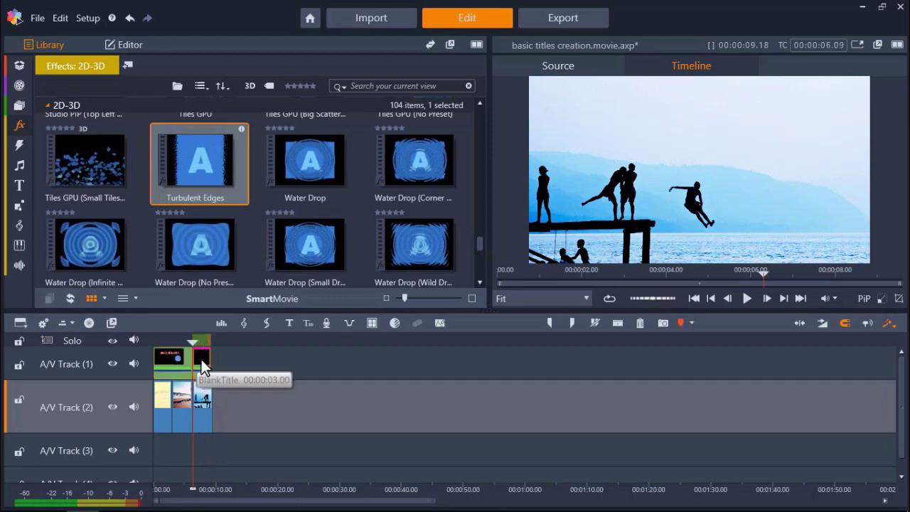
# Open the second title's Turbulent Edges effect for editing and play part of the clip to preview it
pyautogui.rightClick(204, 365)
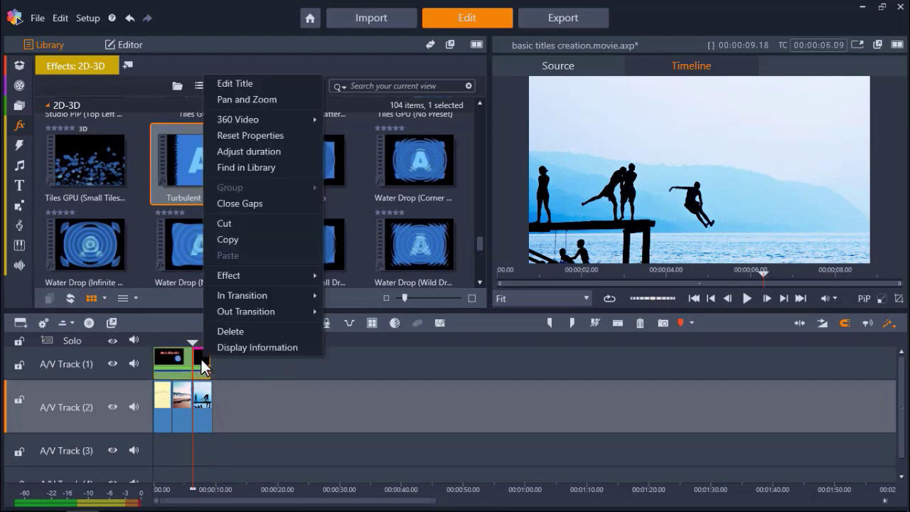
pyautogui.moveTo(240, 276)
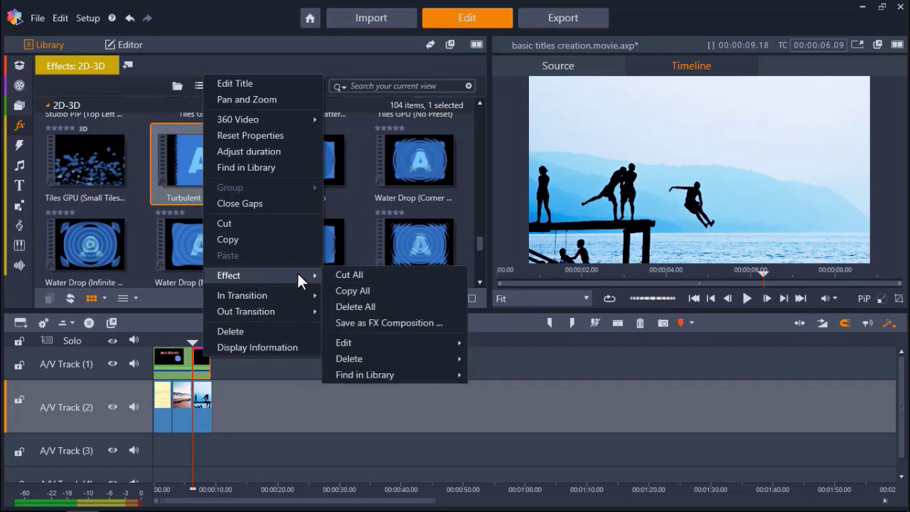
pyautogui.moveTo(358, 343)
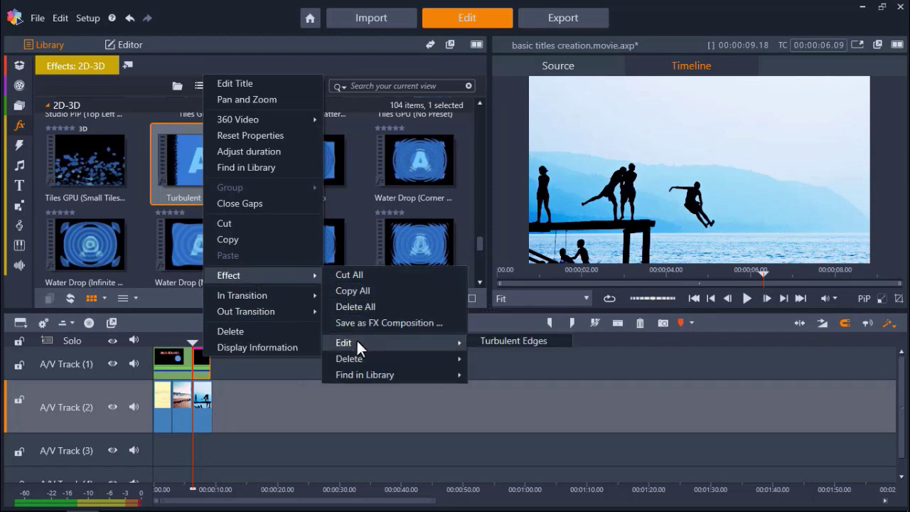
pyautogui.click(477, 340)
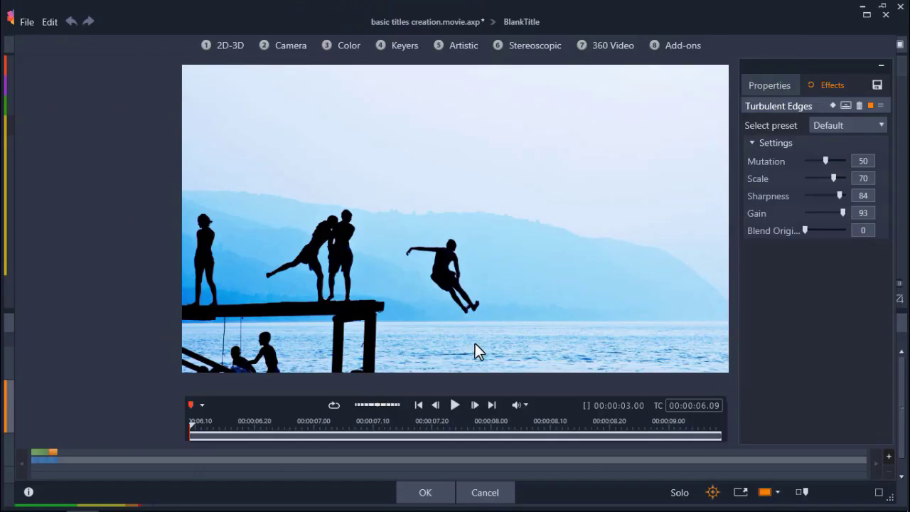
pyautogui.click(451, 407)
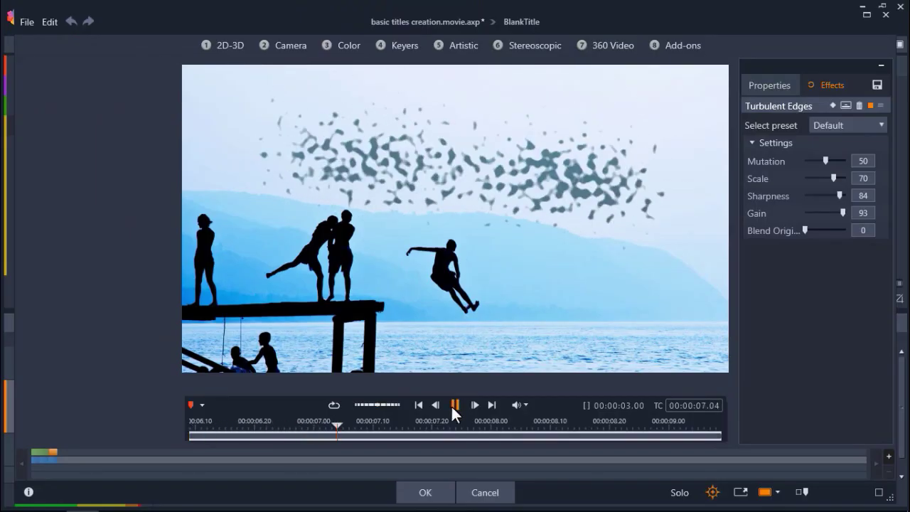
pyautogui.click(452, 407)
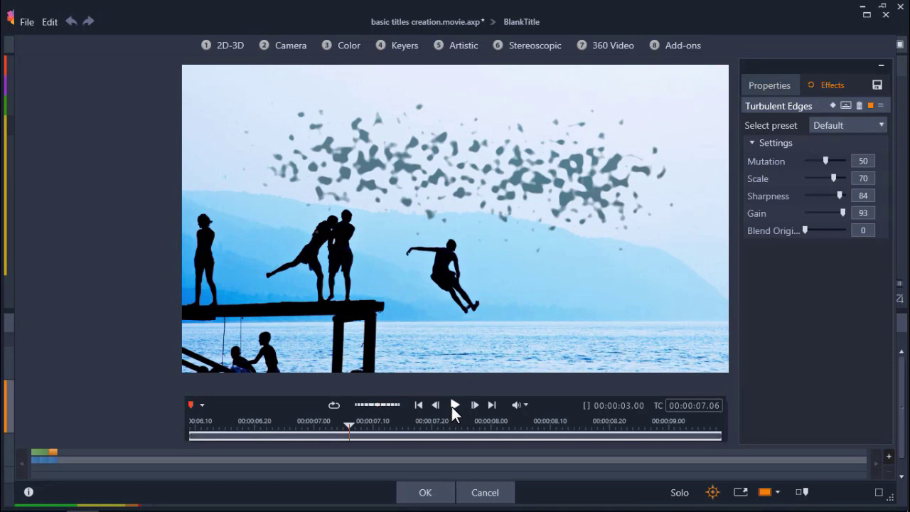
# Set the Turbulent Edges effect's Gain to 17 and Scale to 86, preview the title and accept the settings
pyautogui.moveTo(838, 212); pyautogui.dragTo(787, 210)
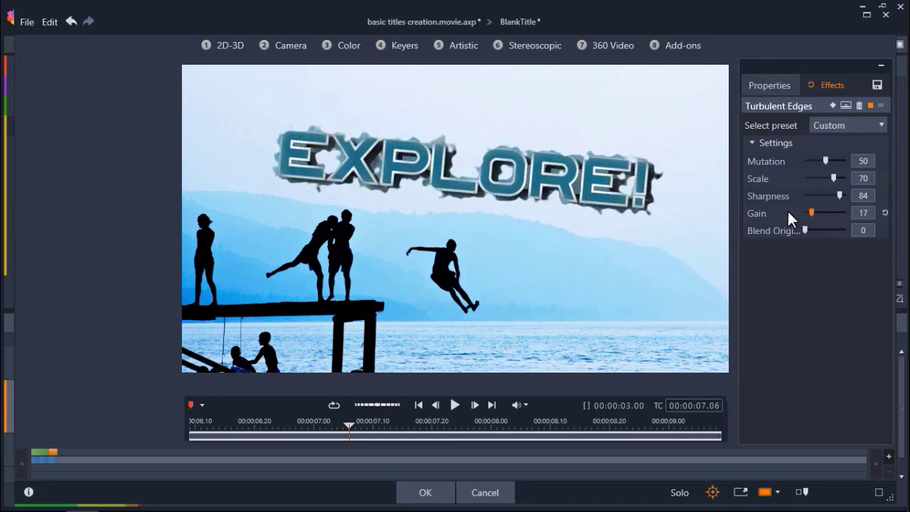
pyautogui.moveTo(834, 177); pyautogui.dragTo(844, 175)
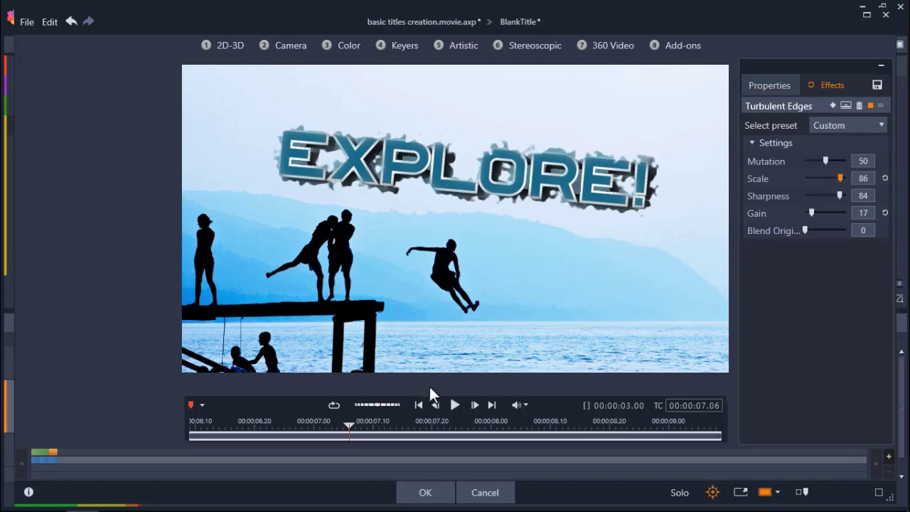
pyautogui.click(454, 404)
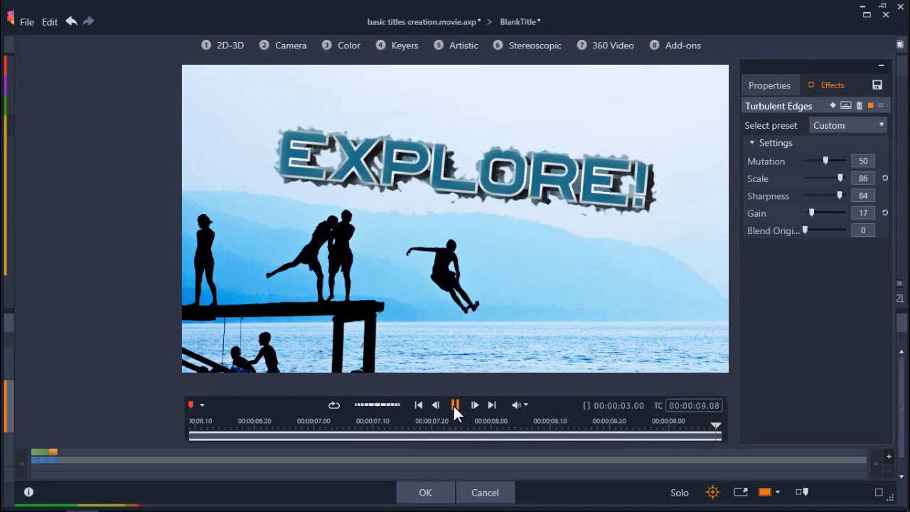
pyautogui.click(454, 406)
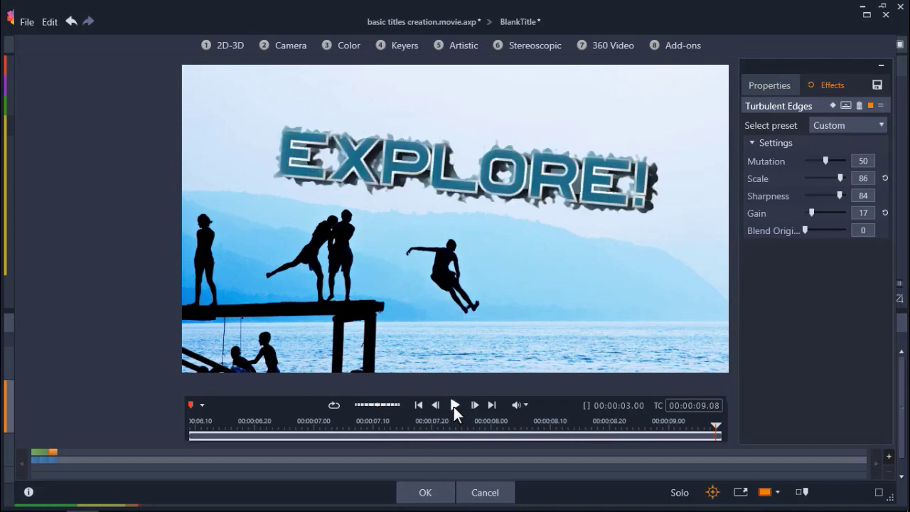
pyautogui.click(431, 491)
# Play the movie from the start of the timeline to review both titles
pyautogui.moveTo(193, 343); pyautogui.dragTo(146, 345)
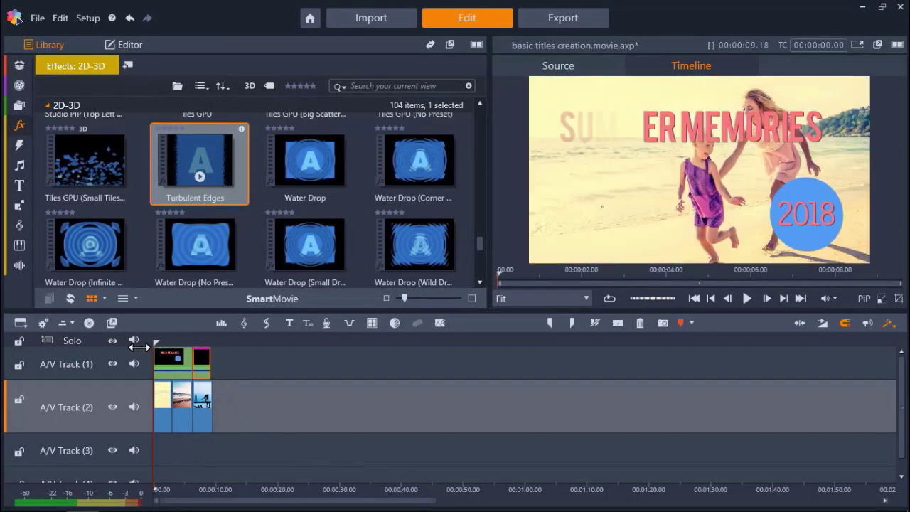
pyautogui.click(747, 298)
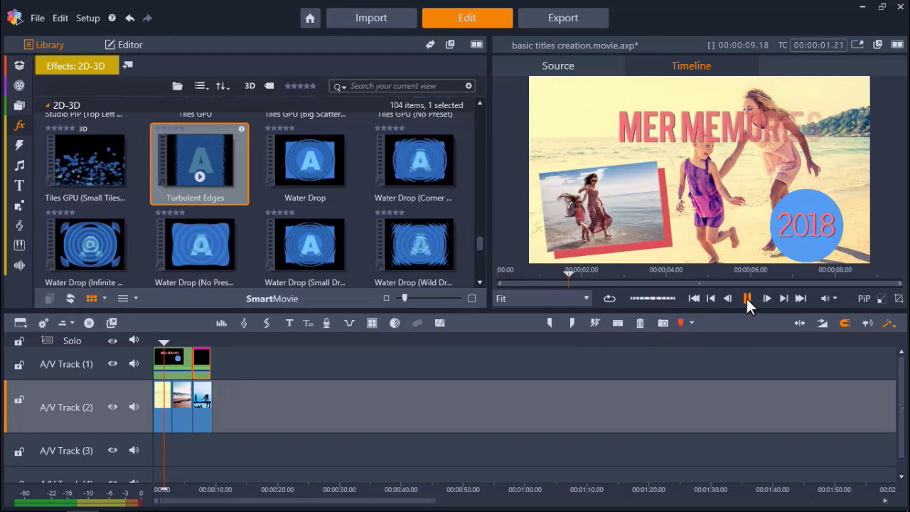